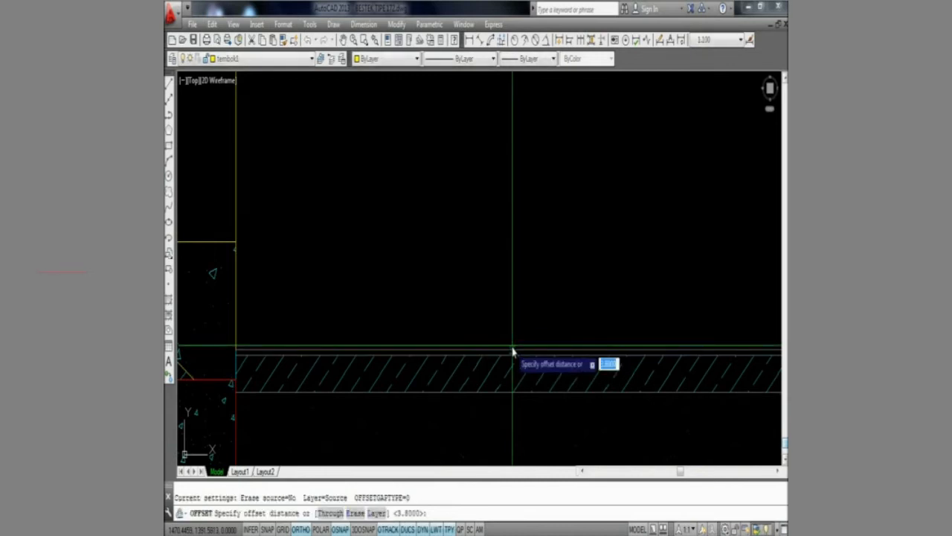
# Offset the top line of the upper-floor slab upward by 3.8 to mark the ceiling level.
pyautogui.press('Return')
pyautogui.click(513, 348)
pyautogui.click(514, 352)
pyautogui.scroll(-5, 521, 281)
pyautogui.scroll(5, 526, 233)
pyautogui.click(520, 266)
pyautogui.scroll(-5, 516, 302)
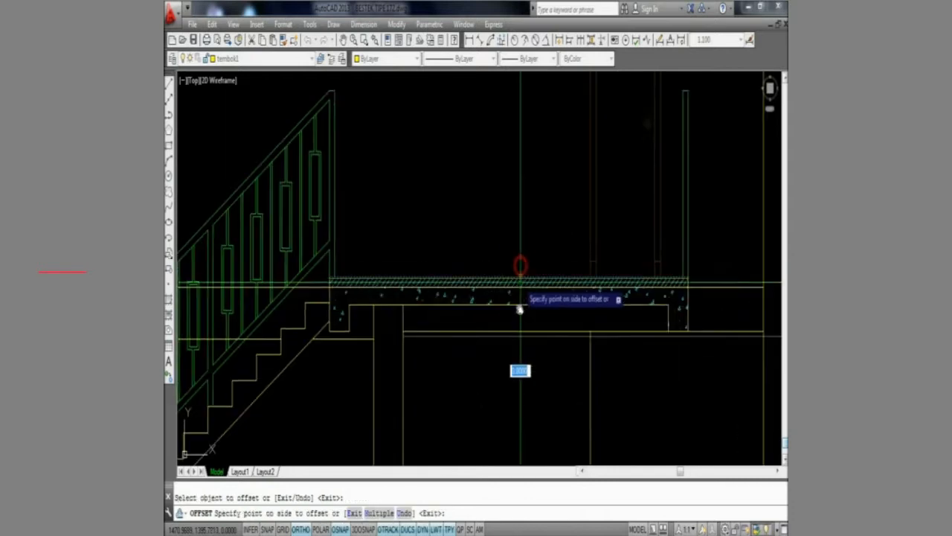
pyautogui.scroll(2, 506, 282)
pyautogui.press('Escape')
# Draw a 0.05 by 0.07 rectangle in the empty area beside the building section.
pyautogui.scroll(1, 501, 292)
pyautogui.scroll(-4, 516, 212)
pyautogui.scroll(5, 463, 251)
pyautogui.write('REC')
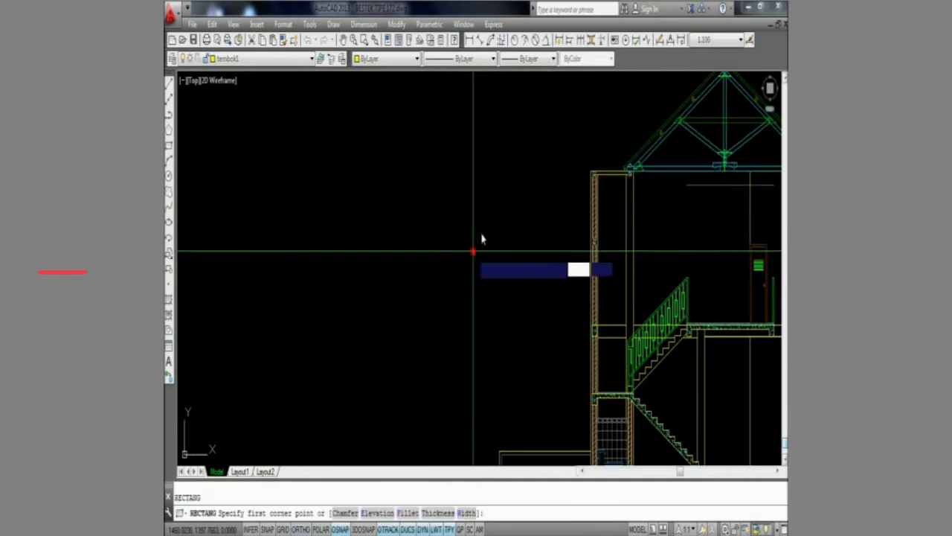
pyautogui.press('Return')
pyautogui.click(473, 251)
pyautogui.write('@.05,.07')
pyautogui.press('Return')
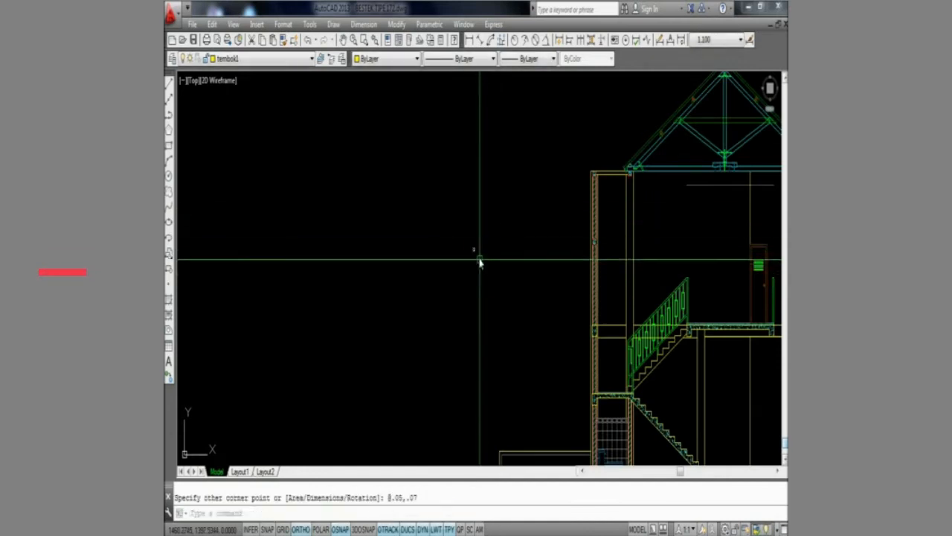
pyautogui.scroll(5, 478, 257)
pyautogui.press('Return')
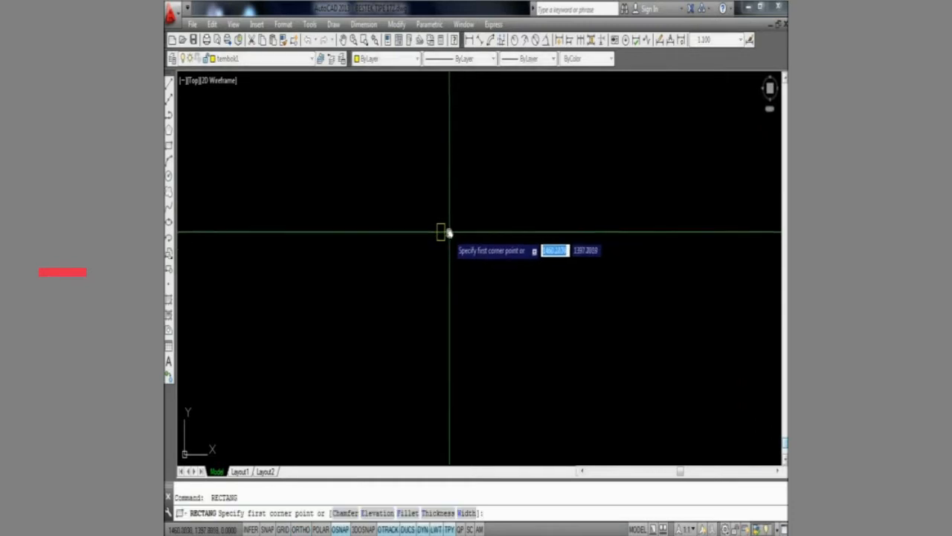
pyautogui.click(440, 232)
pyautogui.press('Escape')
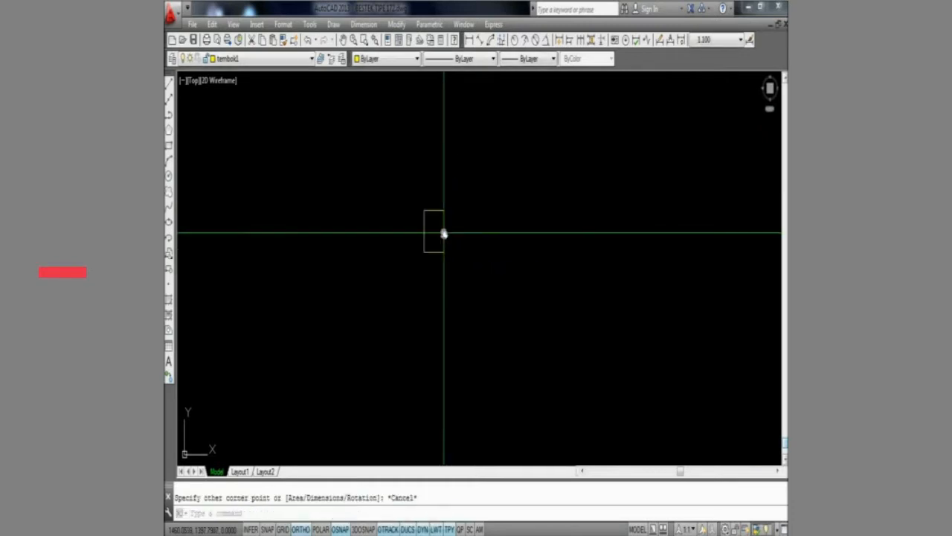
# Hatch the inside of the small rectangle with the ANSI31 pattern at scale 0.01.
pyautogui.write('h')
pyautogui.press('Return')
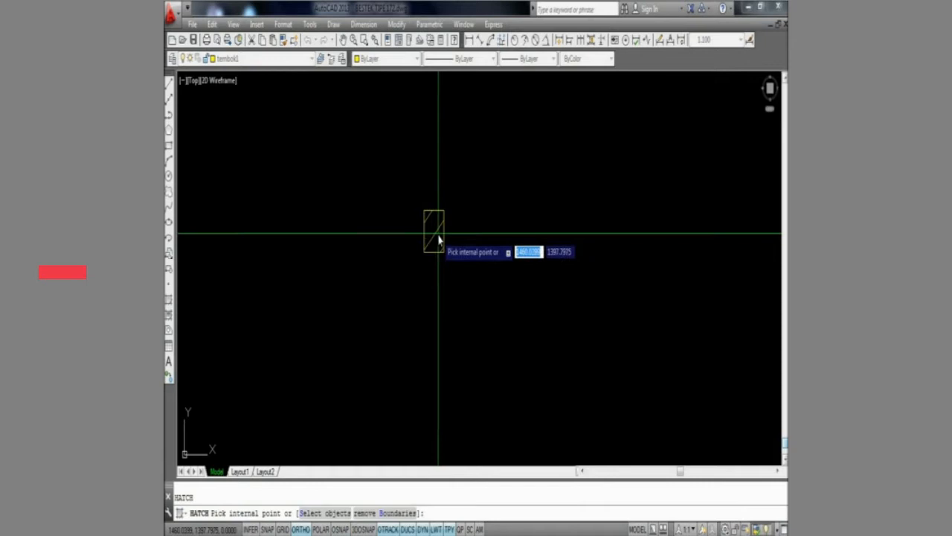
pyautogui.click(435, 245)
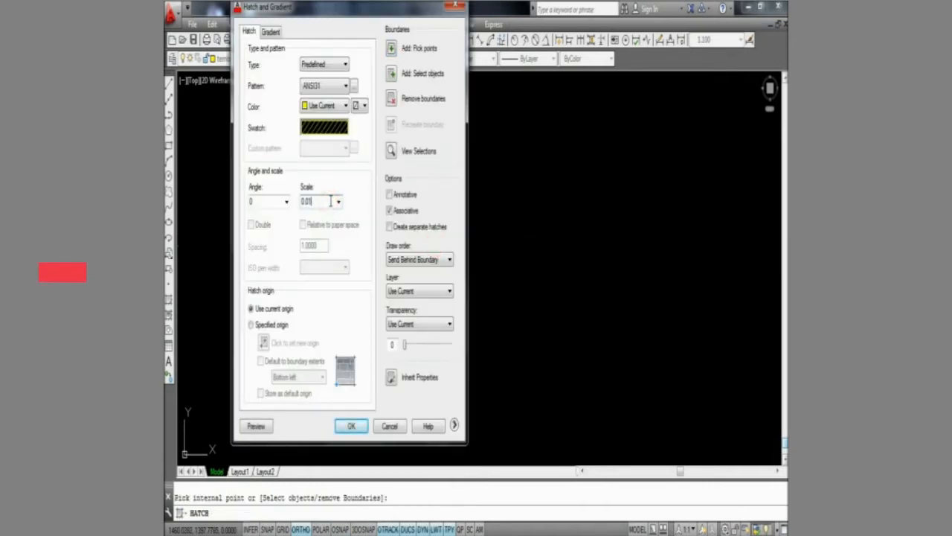
pyautogui.press('Return')
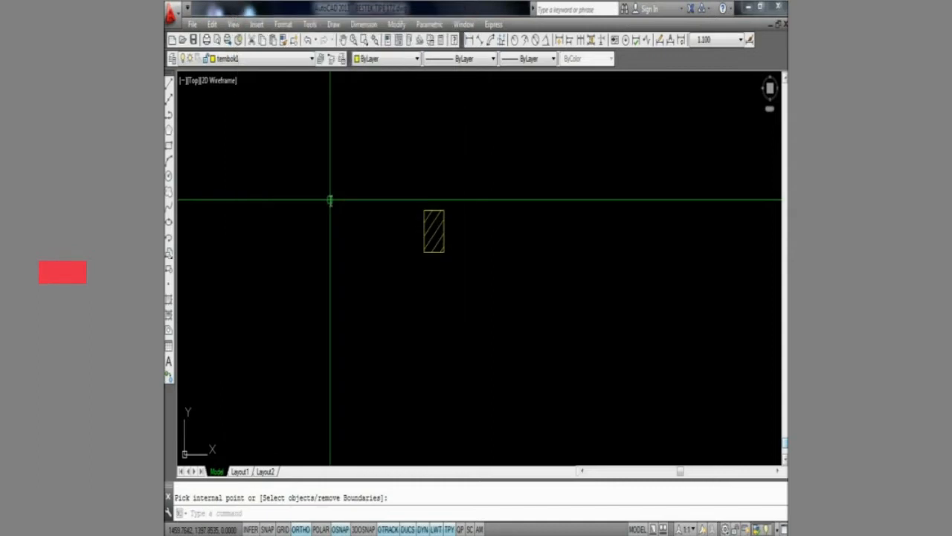
# Assign the hatch to layer arsiran3 and its rectangle outline to layer kayu.
pyautogui.click(433, 216)
pyautogui.click(304, 60)
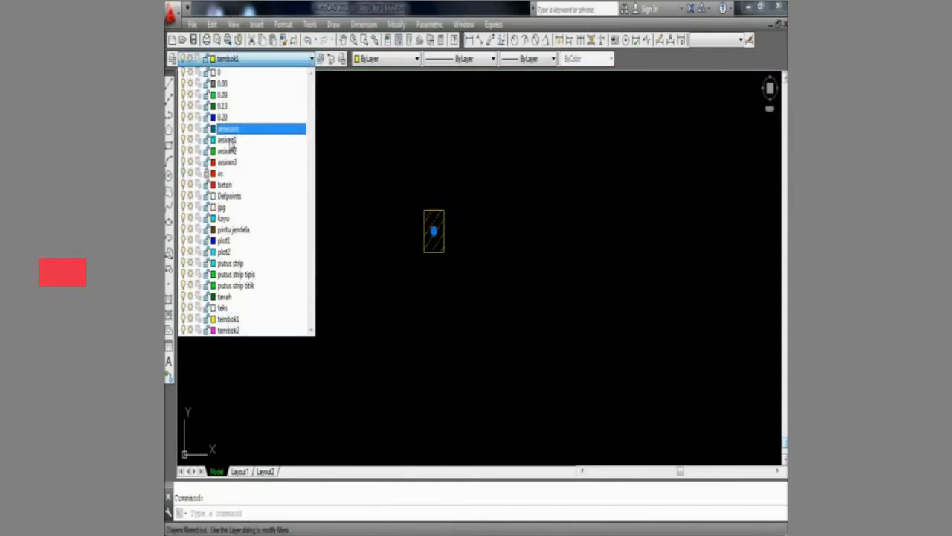
pyautogui.click(231, 164)
pyautogui.press('Escape')
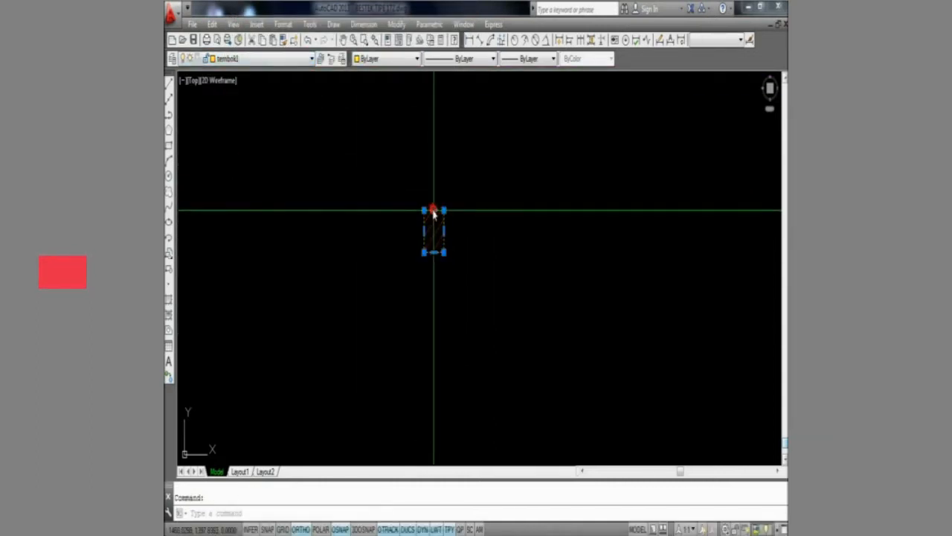
pyautogui.click(309, 58)
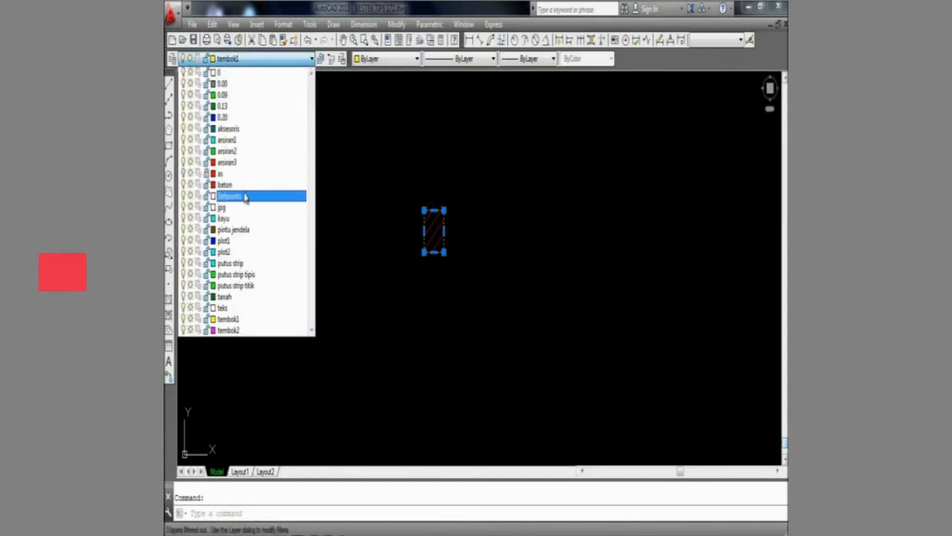
pyautogui.click(245, 219)
pyautogui.press('Escape')
# Extend the ceiling line below the roof truss at both ends to the inner faces of the outer walls.
pyautogui.scroll(-5, 417, 245)
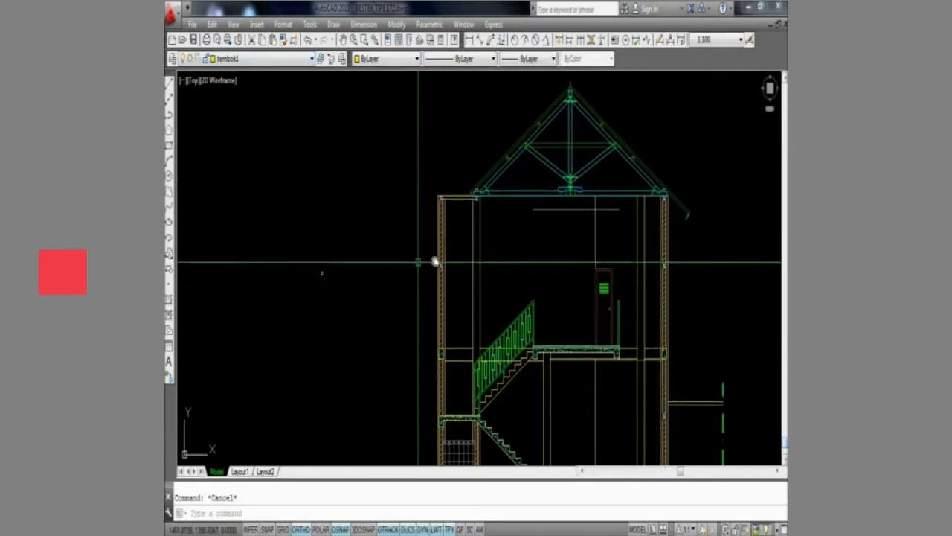
pyautogui.scroll(4, 455, 272)
pyautogui.write('E')
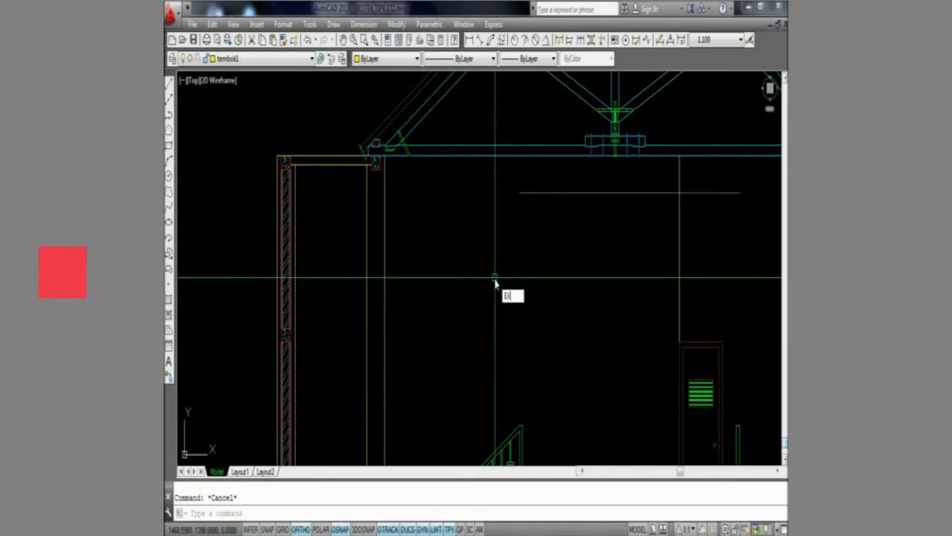
pyautogui.write('X')
pyautogui.press('Return')
pyautogui.scroll(4, 294, 193)
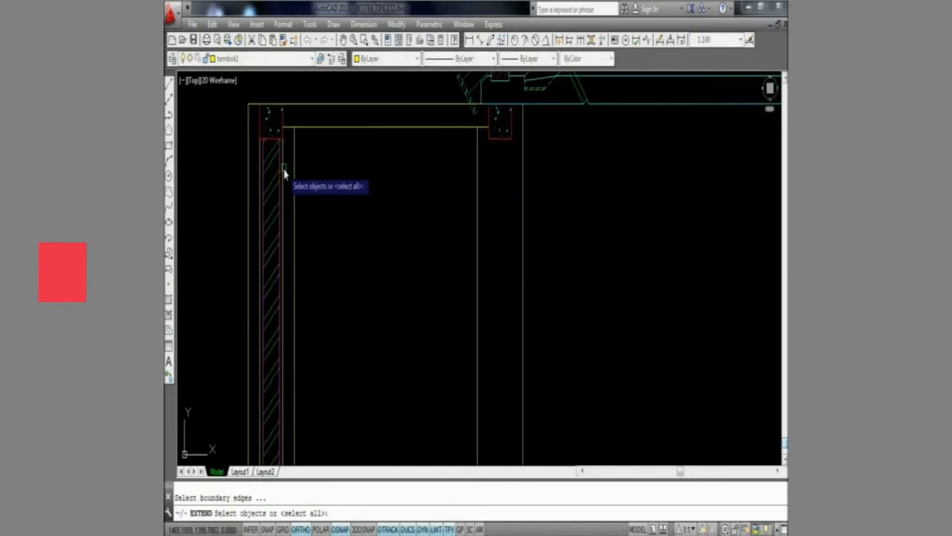
pyautogui.click(284, 173)
pyautogui.scroll(-4, 320, 215)
pyautogui.press('Return')
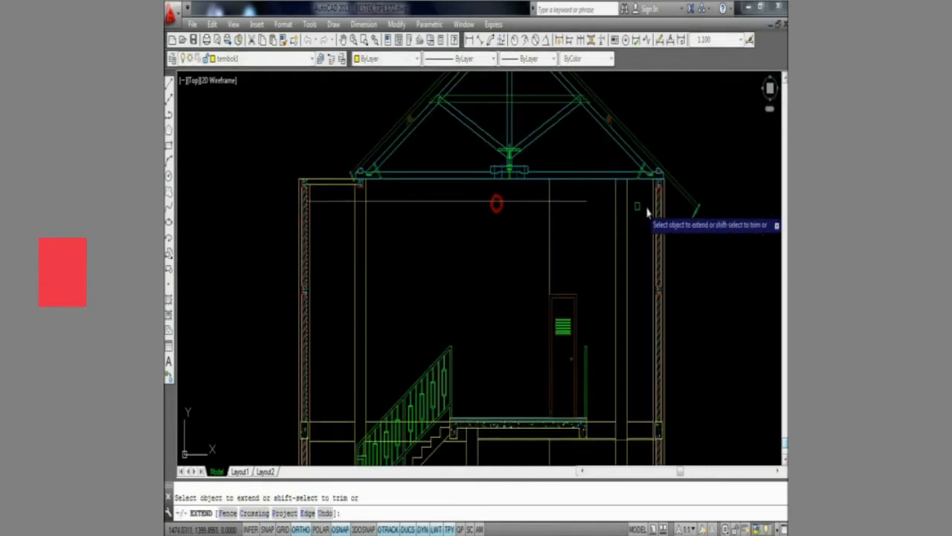
pyautogui.scroll(3, 647, 212)
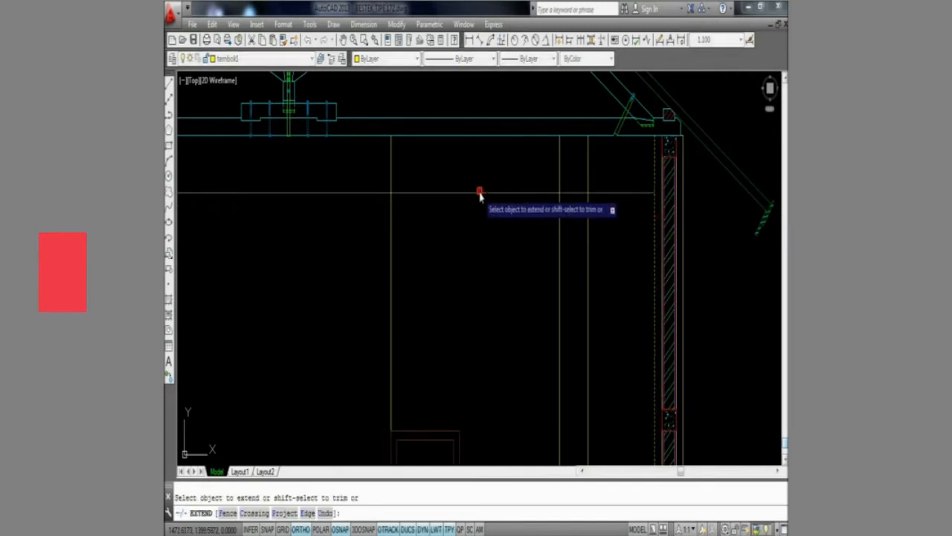
pyautogui.press('Return')
# Offset the ceiling line slightly upward to give the ceiling board its thickness.
pyautogui.scroll(-4, 521, 208)
pyautogui.scroll(5, 350, 294)
pyautogui.scroll(-4, 521, 302)
pyautogui.scroll(4, 519, 303)
pyautogui.write('o')
pyautogui.press('Return')
pyautogui.write('4')
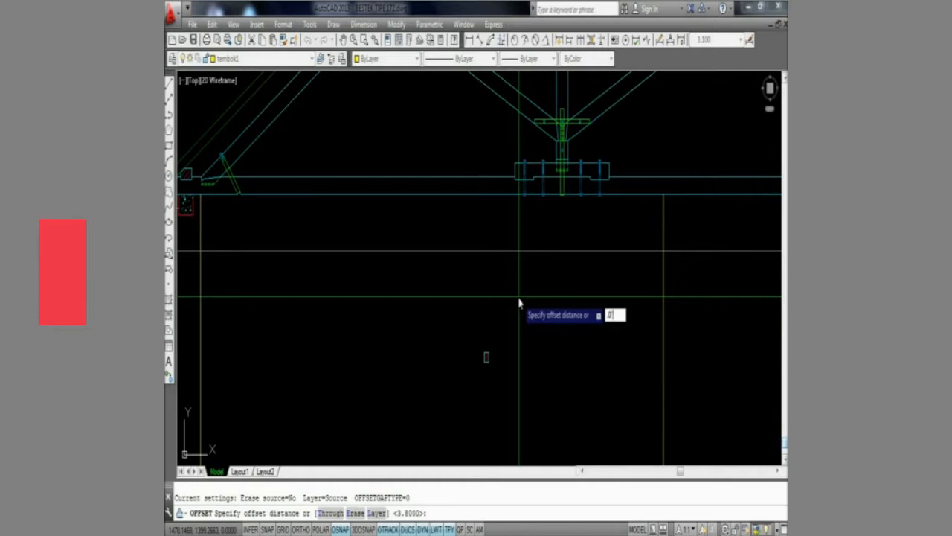
pyautogui.press('Return')
pyautogui.click(521, 250)
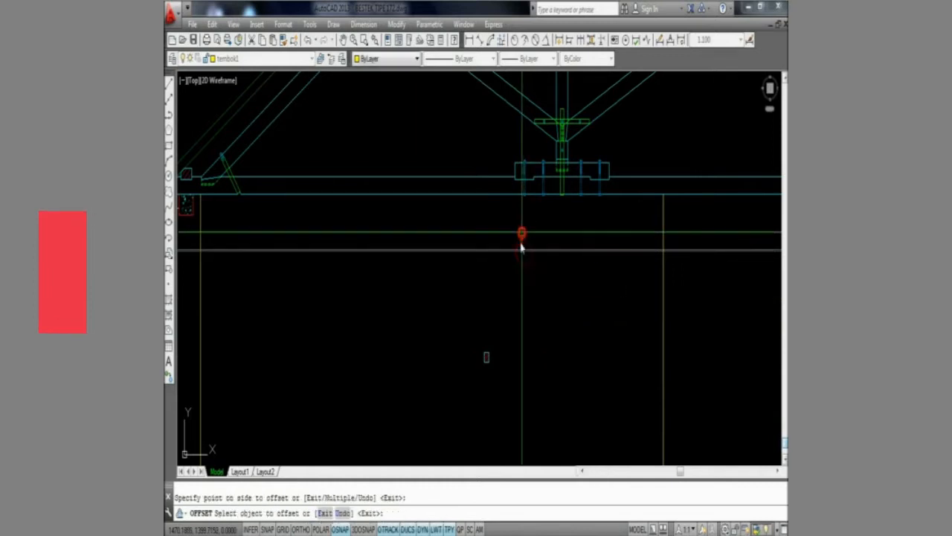
pyautogui.click(507, 310)
pyautogui.press('Return')
# Copy the hatched rectangle from its bottom edge straight up onto the ceiling lines.
pyautogui.write('co')
pyautogui.press('Return')
pyautogui.click(506, 365)
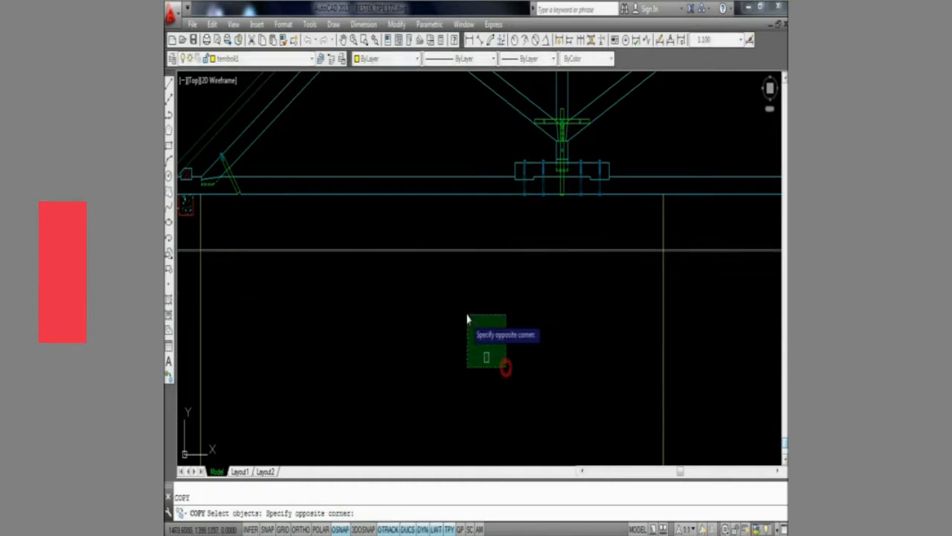
pyautogui.click(468, 315)
pyautogui.scroll(-4, 484, 339)
pyautogui.scroll(6, 506, 379)
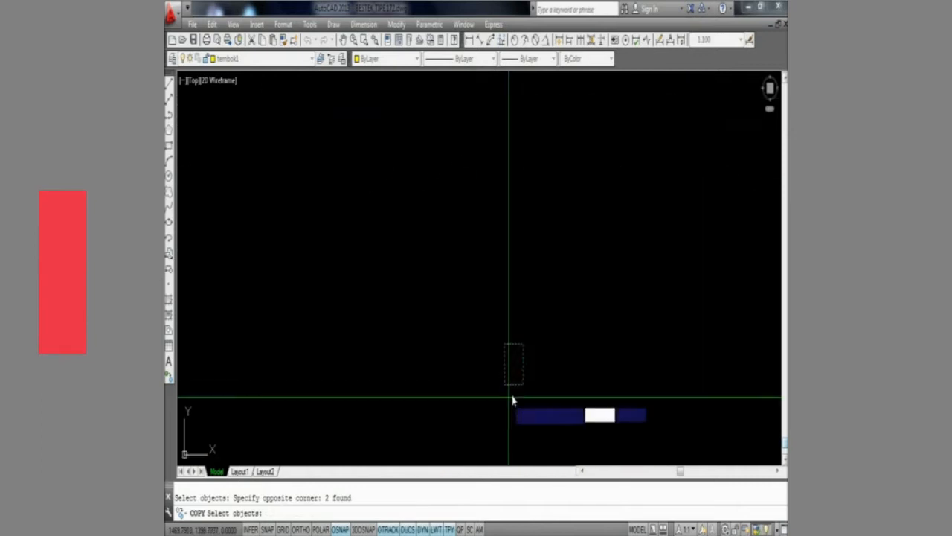
pyautogui.press('Return')
pyautogui.click(516, 390)
pyautogui.scroll(-4, 527, 366)
pyautogui.scroll(3, 529, 315)
pyautogui.scroll(-4, 517, 319)
pyautogui.scroll(5, 503, 318)
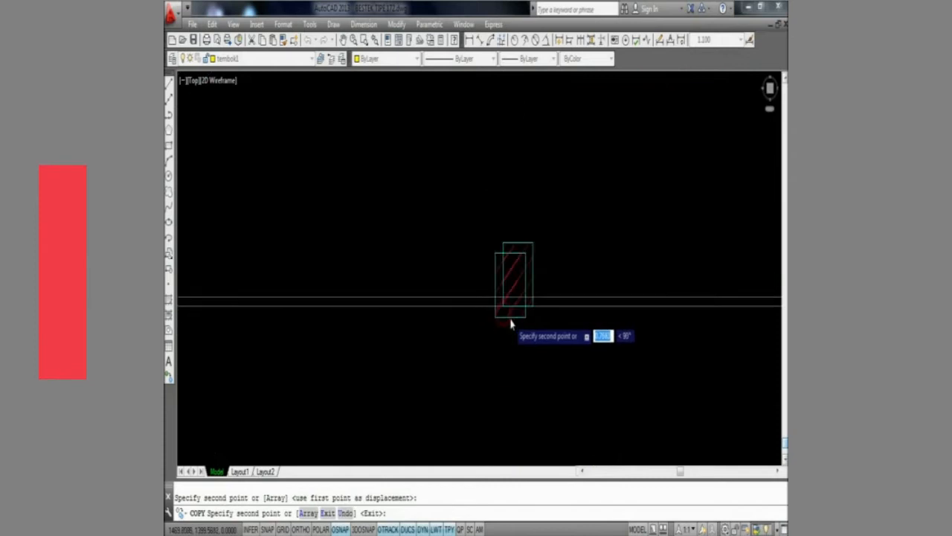
pyautogui.click(510, 320)
pyautogui.scroll(-6, 542, 335)
pyautogui.scroll(4, 513, 337)
pyautogui.scroll(3, 513, 336)
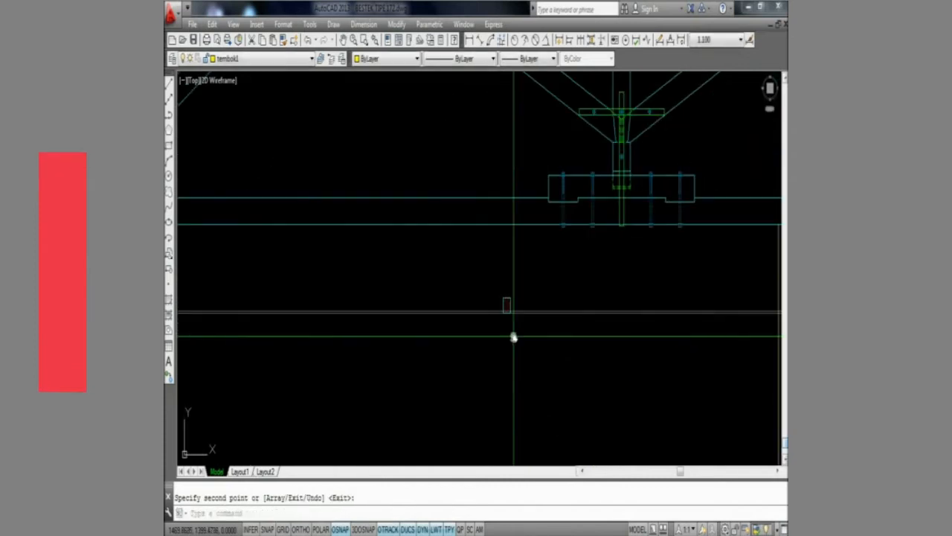
pyautogui.press('Return')
# Move the copied rectangle so that its bottom edge rests on the upper ceiling line.
pyautogui.write('m')
pyautogui.press('Return')
pyautogui.click(491, 278)
pyautogui.click(521, 319)
pyautogui.scroll(3, 482, 325)
pyautogui.press('Return')
pyautogui.click(472, 313)
pyautogui.scroll(-3, 493, 321)
pyautogui.scroll(-3, 494, 322)
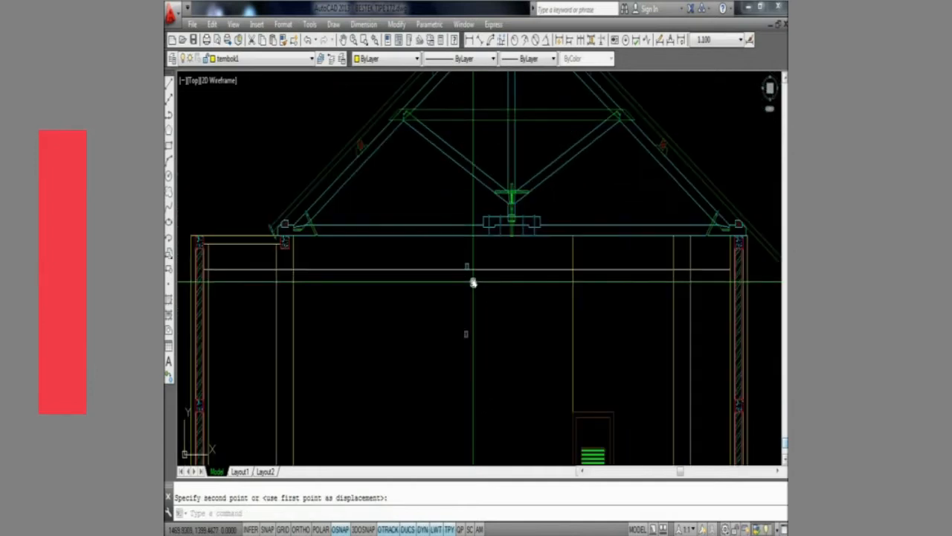
# Copy the hatched rectangle on the ceiling four times to the right at 1-unit spacing, with Ortho on.
pyautogui.write('co')
pyautogui.press('Return')
pyautogui.click(457, 277)
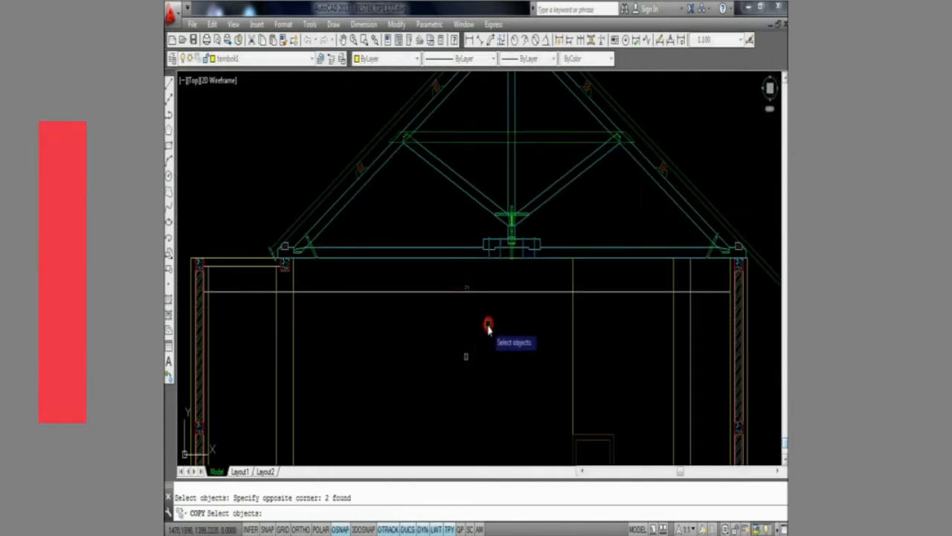
pyautogui.press('Return')
pyautogui.click(488, 324)
pyautogui.press('F8')
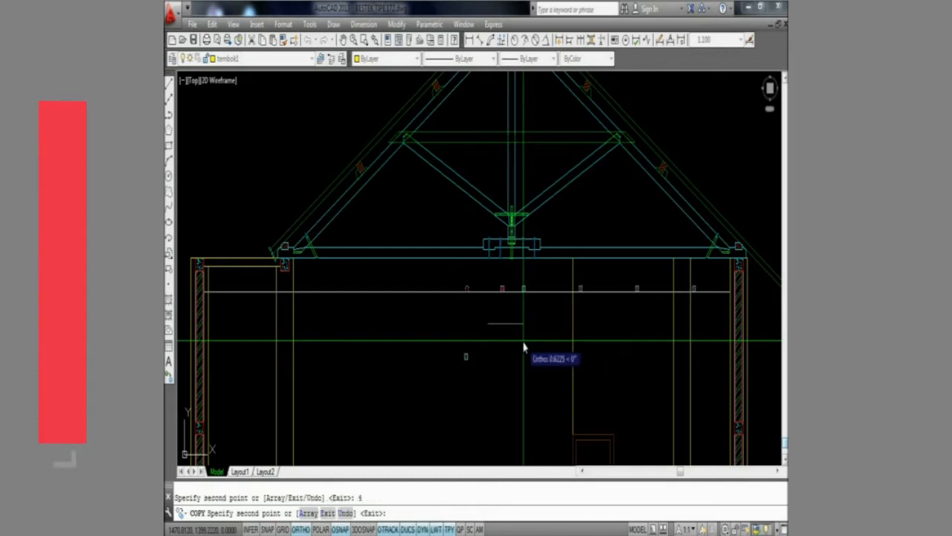
pyautogui.press('Return')
# Copy the same ceiling rectangle four times to the left at 1-unit spacing.
pyautogui.press('Return')
pyautogui.click(455, 280)
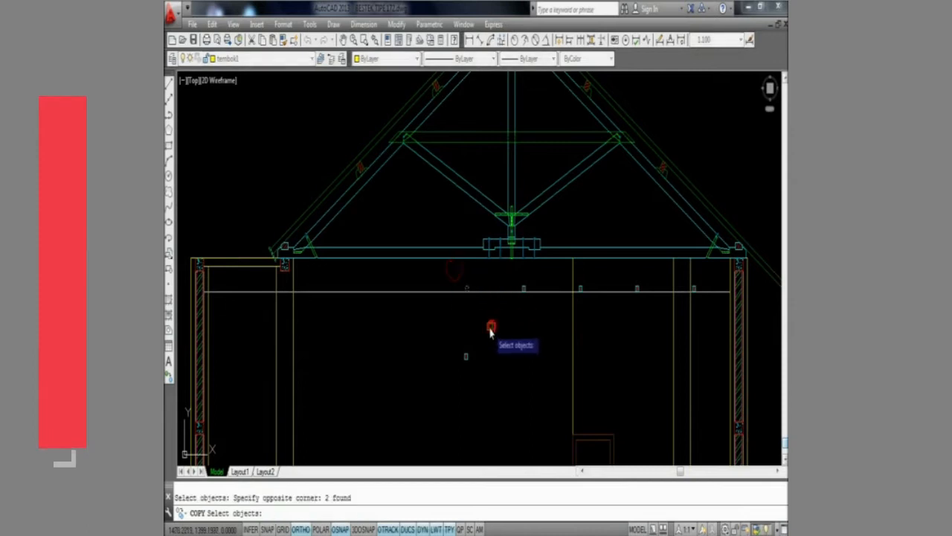
pyautogui.press('Return')
pyautogui.click(490, 327)
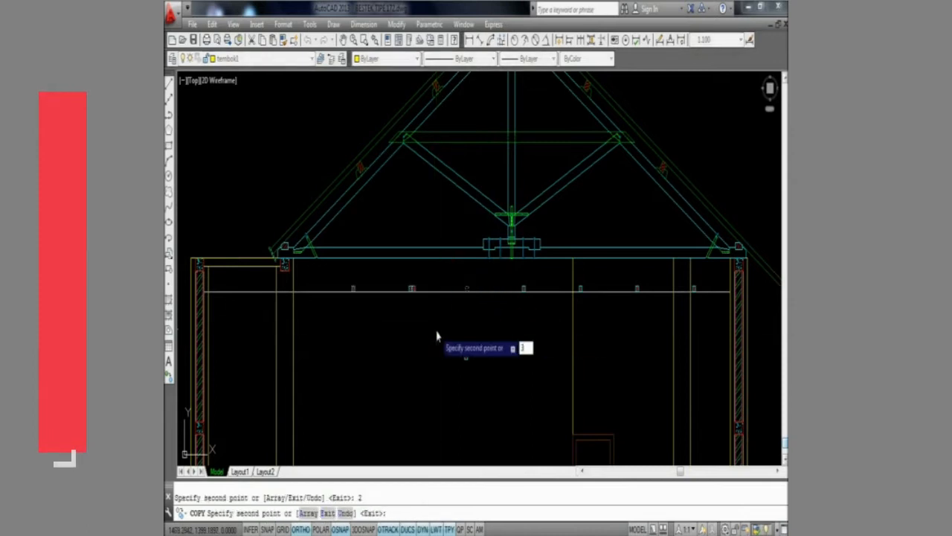
pyautogui.press('Escape')
# Delete the original hatched rectangle left below the ceiling line.
pyautogui.click(446, 335)
pyautogui.click(485, 375)
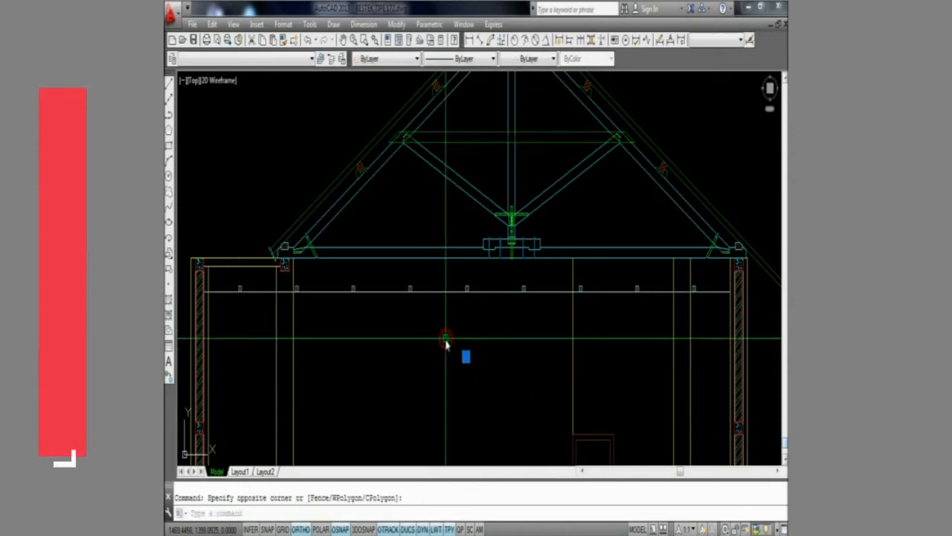
pyautogui.press('Delete')
# Copy the leftmost hatched rectangle along the ceiling so that it sits against the left masonry wall face.
pyautogui.scroll(-5, 471, 342)
pyautogui.scroll(7, 471, 343)
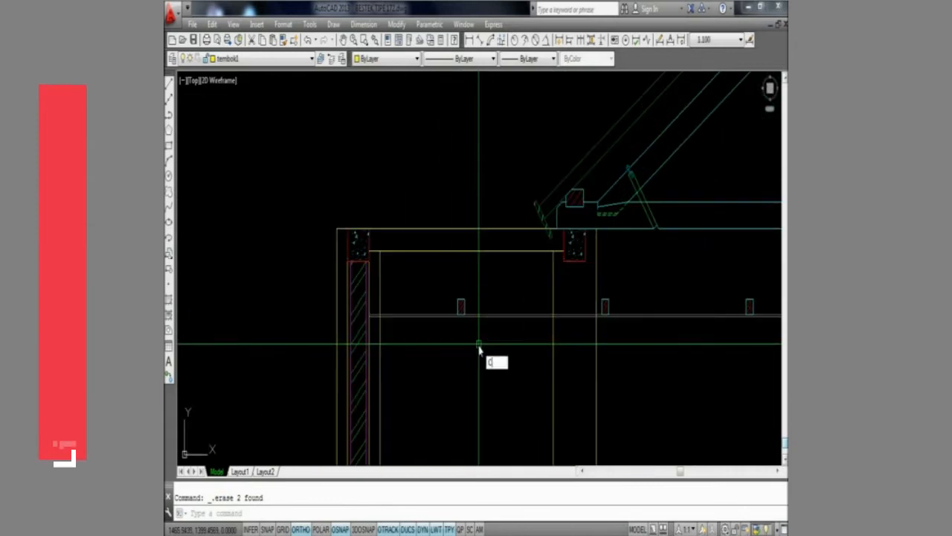
pyautogui.write('o')
pyautogui.press('Return')
pyautogui.scroll(4, 447, 305)
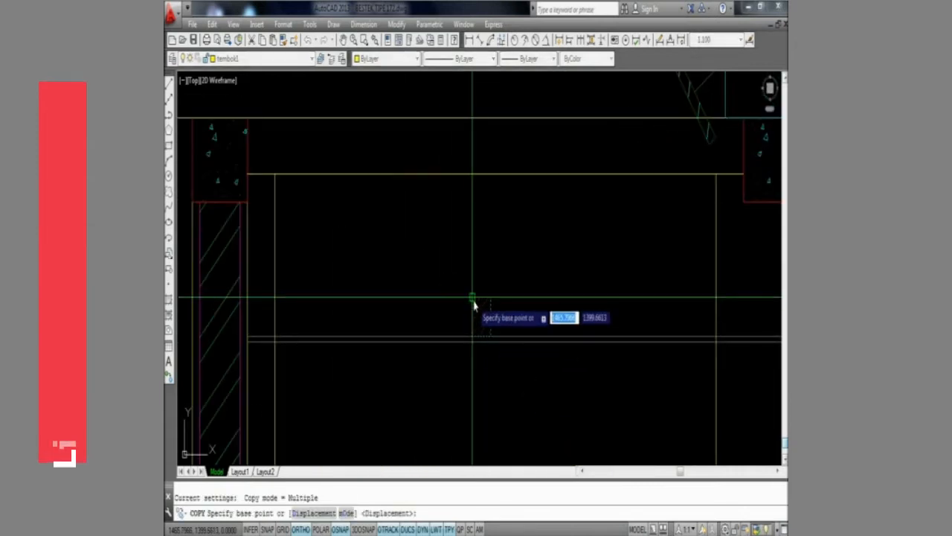
pyautogui.click(474, 307)
pyautogui.scroll(-3, 414, 334)
pyautogui.scroll(5, 385, 315)
pyautogui.click(358, 299)
pyautogui.scroll(-5, 241, 334)
pyautogui.scroll(4, 570, 328)
pyautogui.press('Return')
# Copy the rightmost hatched rectangle along the ceiling so that it sits against the right masonry wall face.
pyautogui.press('Return')
pyautogui.click(550, 320)
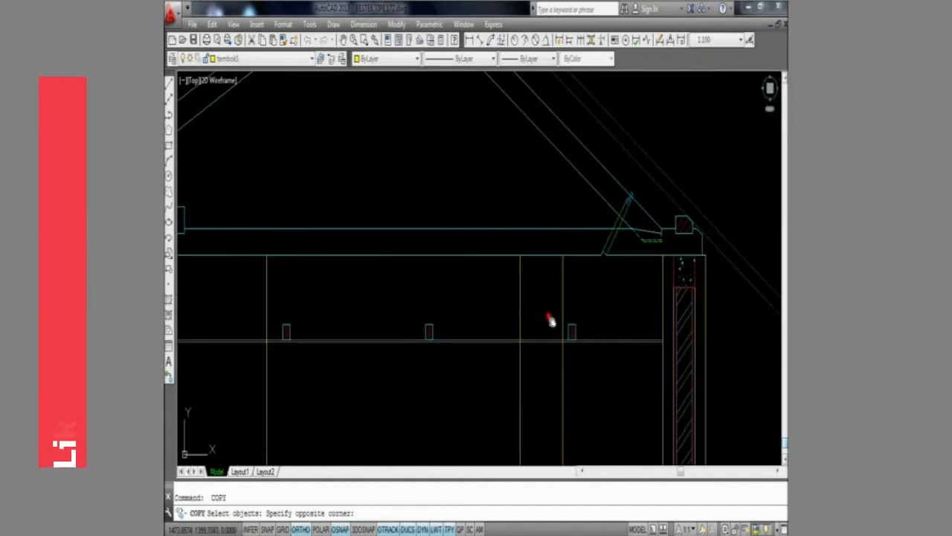
pyautogui.press('Return')
pyautogui.click(575, 327)
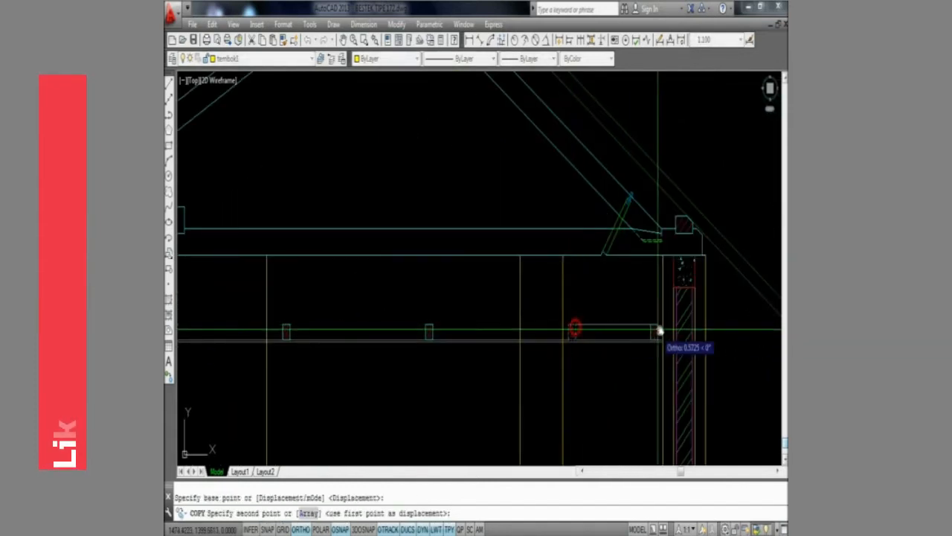
pyautogui.click(669, 327)
pyautogui.press('Return')
# Draw a horizontal line along the batten tops, from the batten at the right wall to the one at the left wall.
pyautogui.scroll(1, 667, 334)
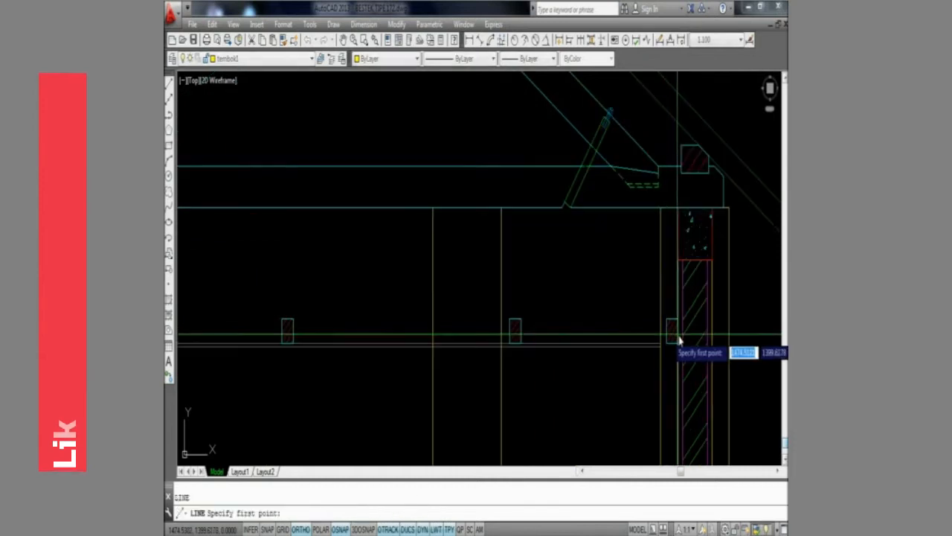
pyautogui.click(679, 326)
pyautogui.scroll(-2, 679, 325)
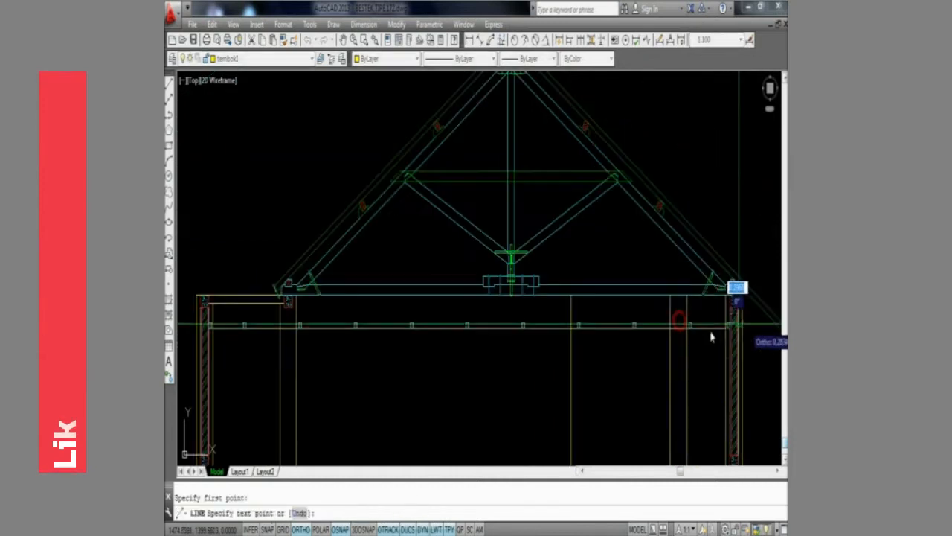
pyautogui.scroll(3, 185, 365)
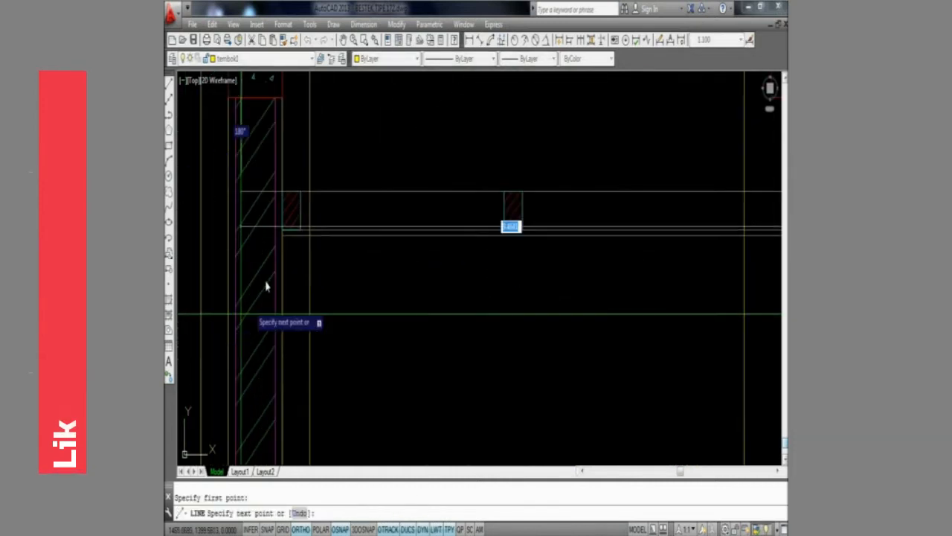
pyautogui.click(282, 192)
pyautogui.press('Return')
# Extend the two ceiling lines under the roof truss to the inner face of the right masonry wall.
pyautogui.scroll(-5, 282, 316)
pyautogui.moveTo(580, 336); pyautogui.dragTo(279, 336, button='middle')
pyautogui.scroll(7, 491, 321)
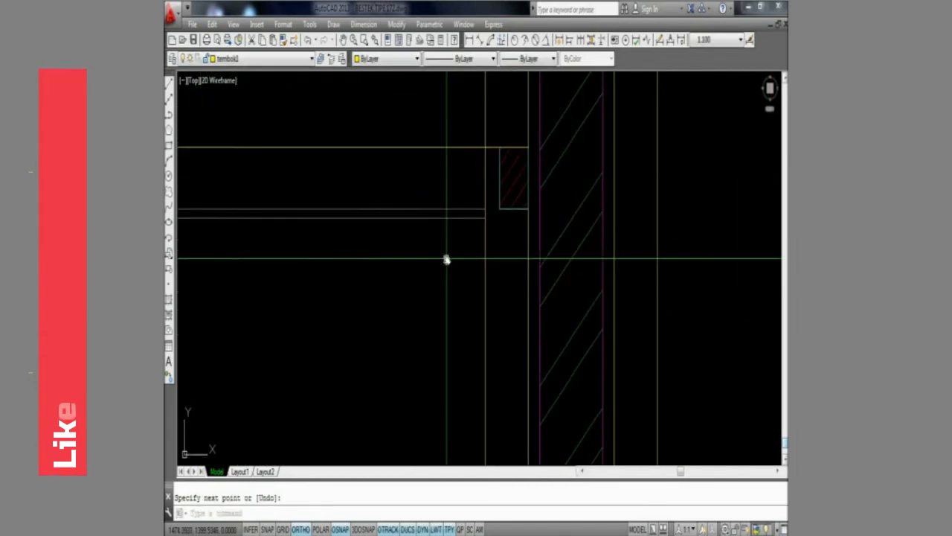
pyautogui.press('Return')
pyautogui.click(439, 287)
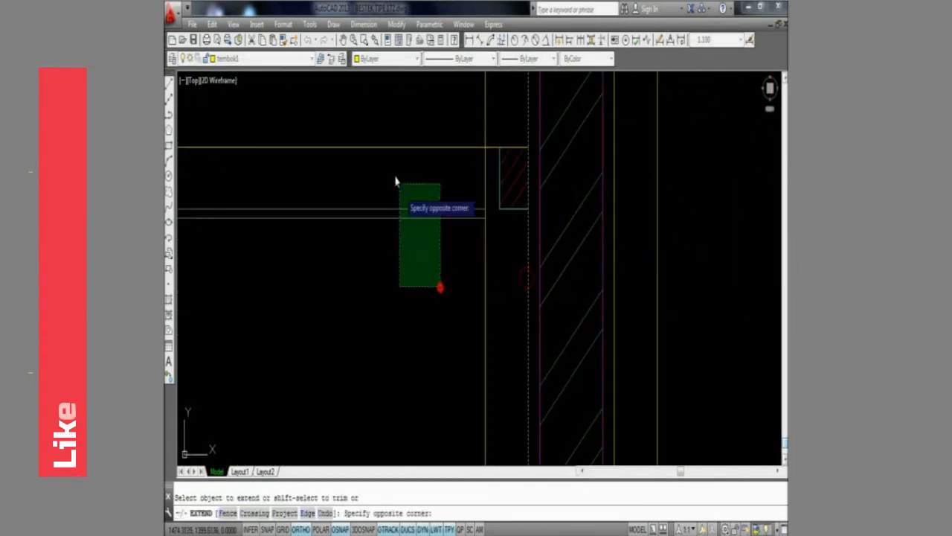
pyautogui.click(395, 181)
pyautogui.press('Return')
# Match the properties of the line along the batten tops to those of the batten outline.
pyautogui.moveTo(439, 262); pyautogui.dragTo(473, 290, button='middle')
pyautogui.press('Return')
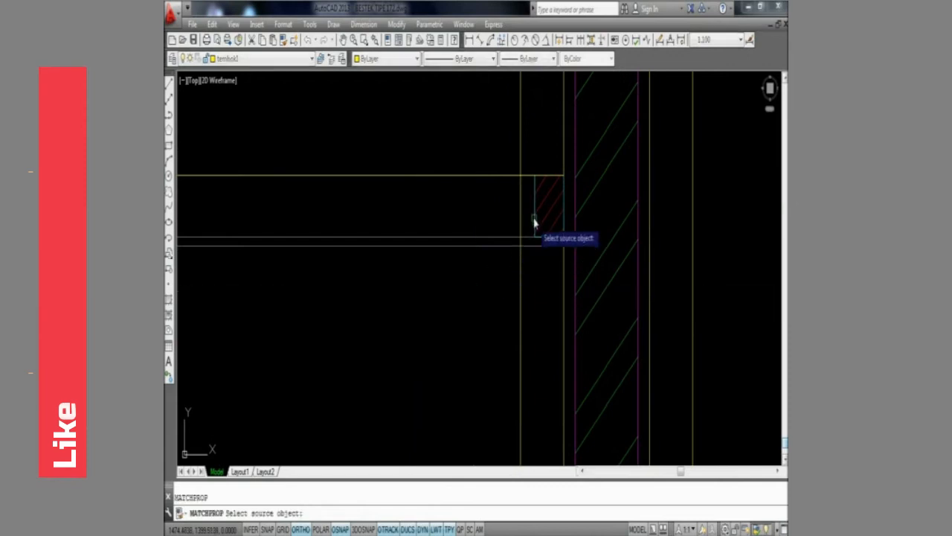
pyautogui.click(483, 195)
pyautogui.click(442, 147)
pyautogui.press('Return')
# Offset the ground-floor finish line upward by 3.7 to create a ceiling line below the upper floor slab.
pyautogui.scroll(-12, 483, 263)
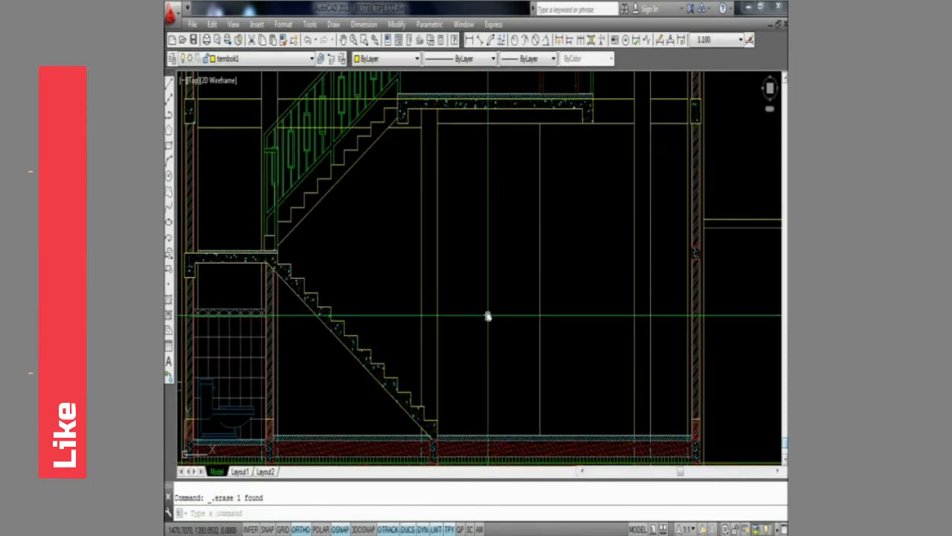
pyautogui.write('o')
pyautogui.press('Return')
pyautogui.press('Return')
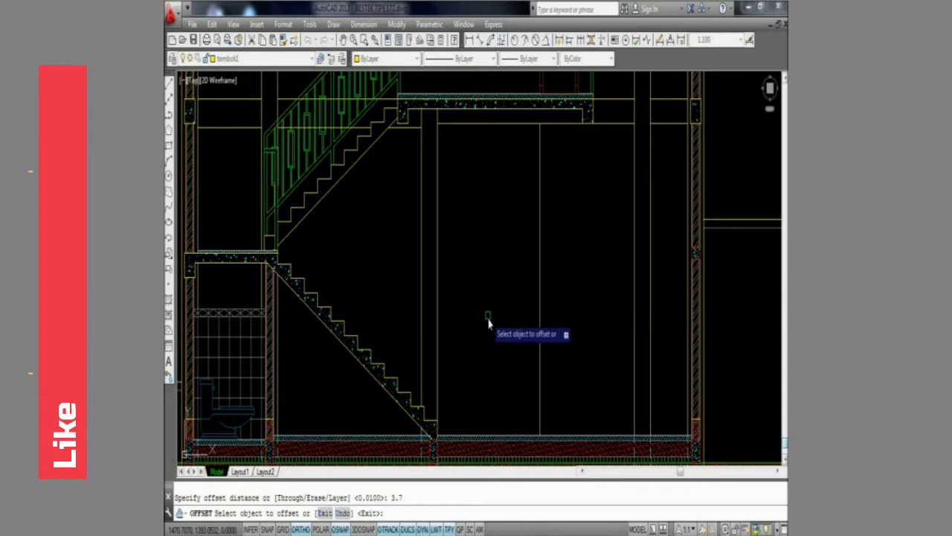
pyautogui.scroll(5, 476, 430)
pyautogui.click(472, 415)
pyautogui.scroll(-5, 469, 318)
pyautogui.click(471, 323)
# Stretch the left end of the new ceiling line past the sloped underside of the stair.
pyautogui.scroll(5, 466, 245)
pyautogui.click(491, 277)
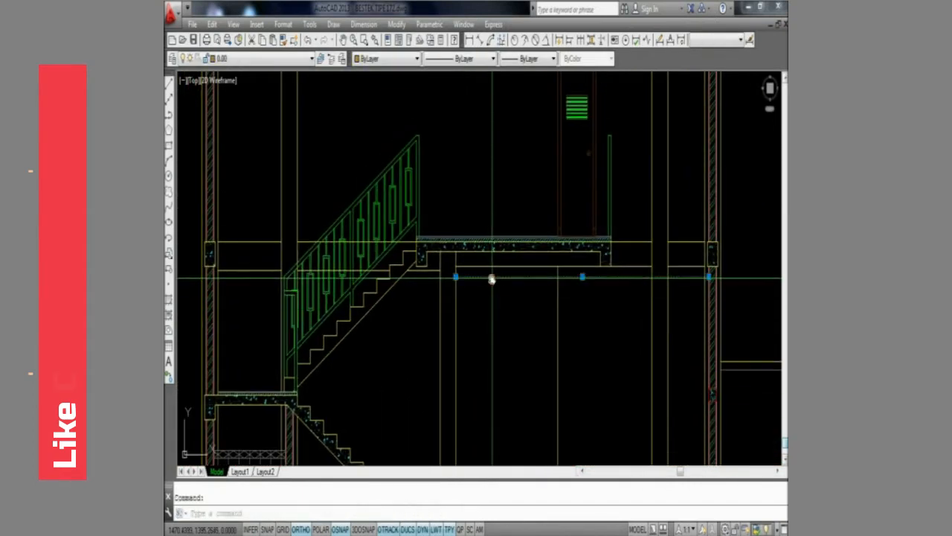
pyautogui.click(455, 277)
pyautogui.moveTo(432, 296); pyautogui.dragTo(473, 307, button='middle')
pyautogui.scroll(3, 476, 308)
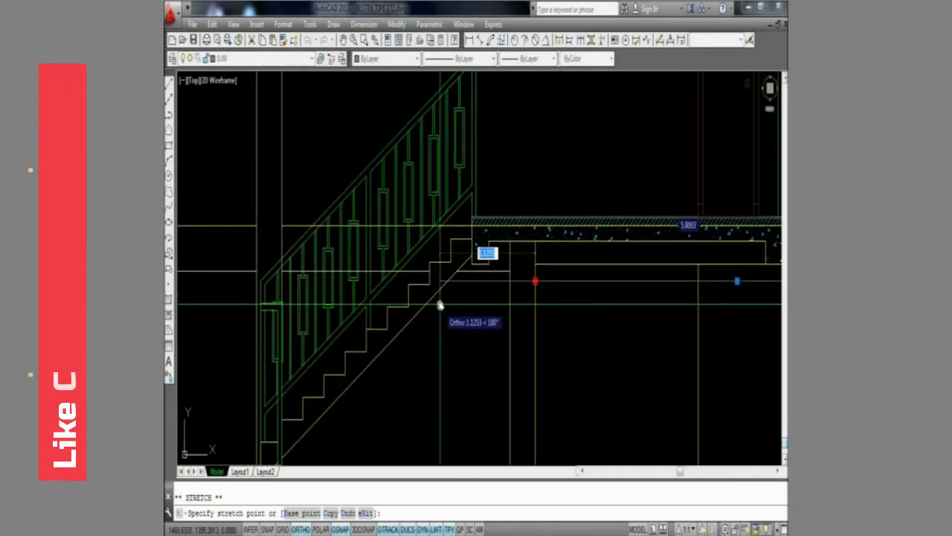
pyautogui.press('Escape')
# Copy a hatched batten from the roof ceiling to the left face of the column below the slab, just above the new ceiling line.
pyautogui.scroll(-2, 448, 322)
pyautogui.write('co')
pyautogui.press('Return')
pyautogui.scroll(-5, 470, 270)
pyautogui.scroll(-2, 471, 269)
pyautogui.scroll(8, 482, 225)
pyautogui.click(477, 170)
pyautogui.click(496, 219)
pyautogui.scroll(4, 487, 186)
pyautogui.press('Return')
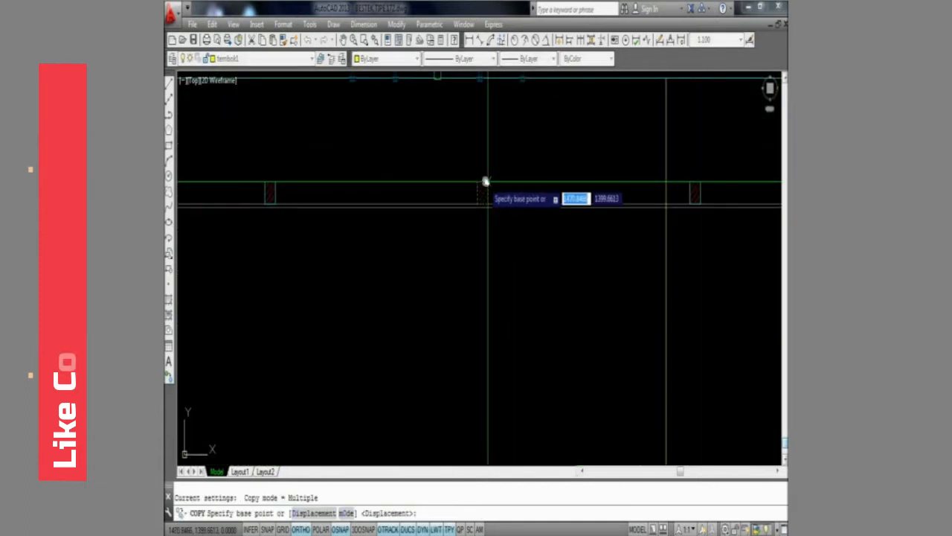
pyautogui.click(485, 181)
pyautogui.scroll(-4, 489, 287)
pyautogui.scroll(5, 484, 408)
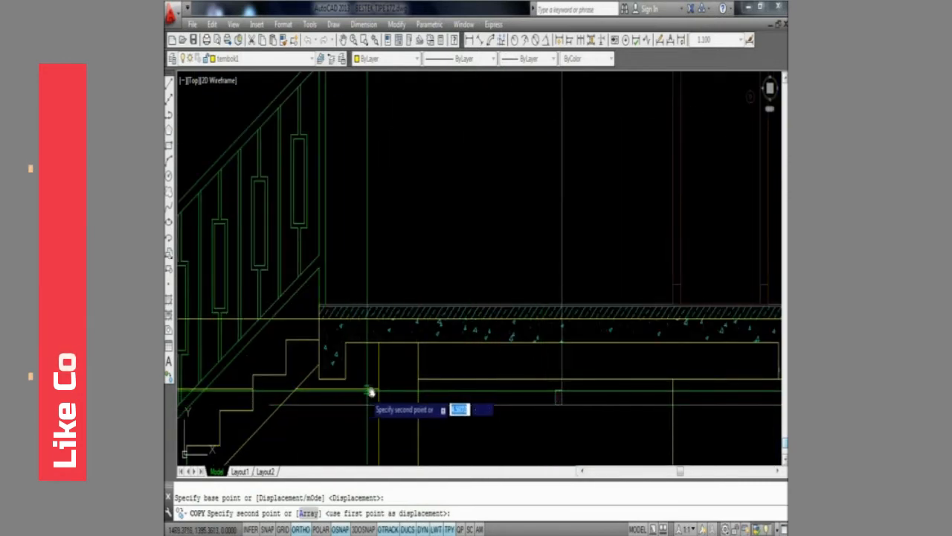
pyautogui.scroll(4, 377, 392)
pyautogui.moveTo(384, 389); pyautogui.dragTo(417, 301, button='middle')
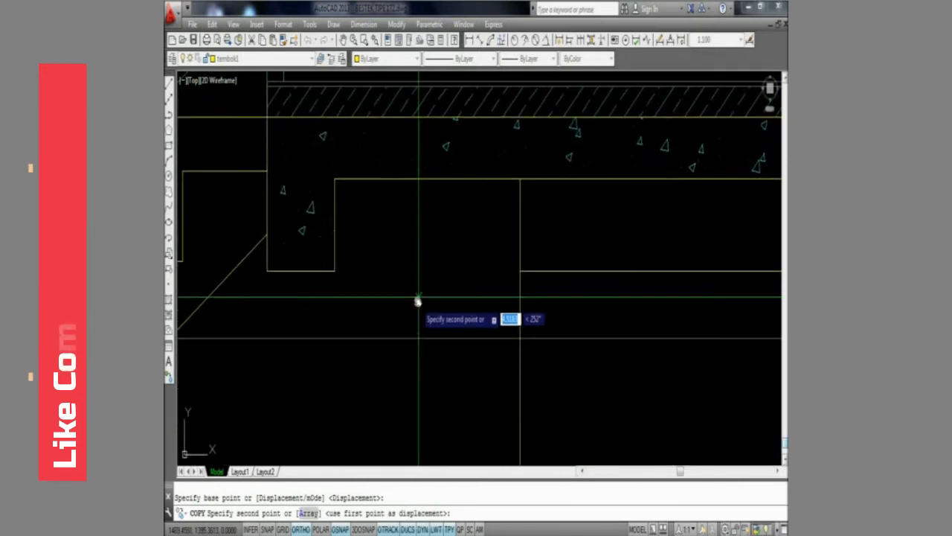
pyautogui.press('Escape')
pyautogui.write('o')
pyautogui.press('Return')
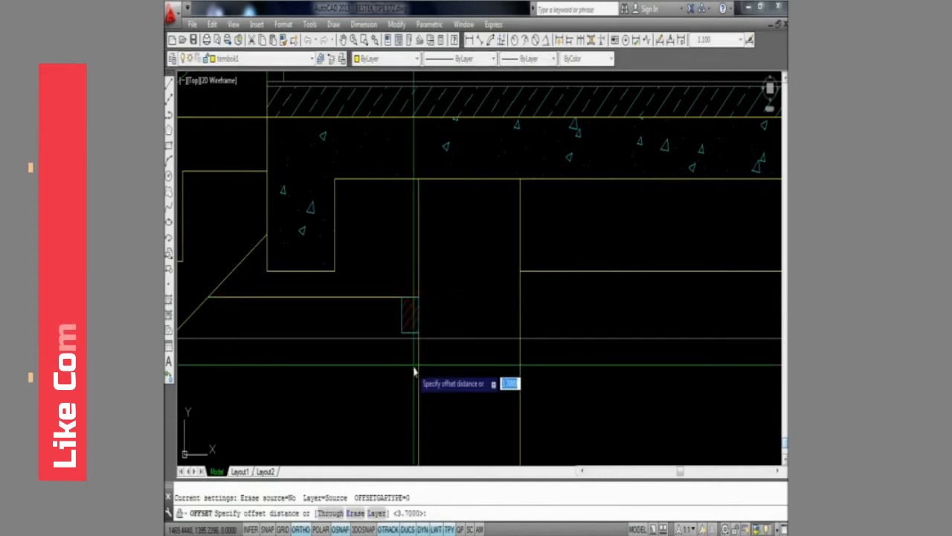
pyautogui.write('.07')
pyautogui.press('Return')
pyautogui.press('Return')
# Offset the ceiling line below the slab by 0.01 toward the batten's underside.
pyautogui.press('Return')
pyautogui.write('.01')
pyautogui.press('Return')
pyautogui.scroll(-2, 422, 361)
pyautogui.press('Escape')
# Copy the batten at the column leftward to where its top line meets the sloped underside of the stair.
pyautogui.write('co')
pyautogui.press('Return')
pyautogui.click(460, 235)
pyautogui.click(502, 323)
pyautogui.press('Return')
pyautogui.click(463, 260)
pyautogui.click(344, 260)
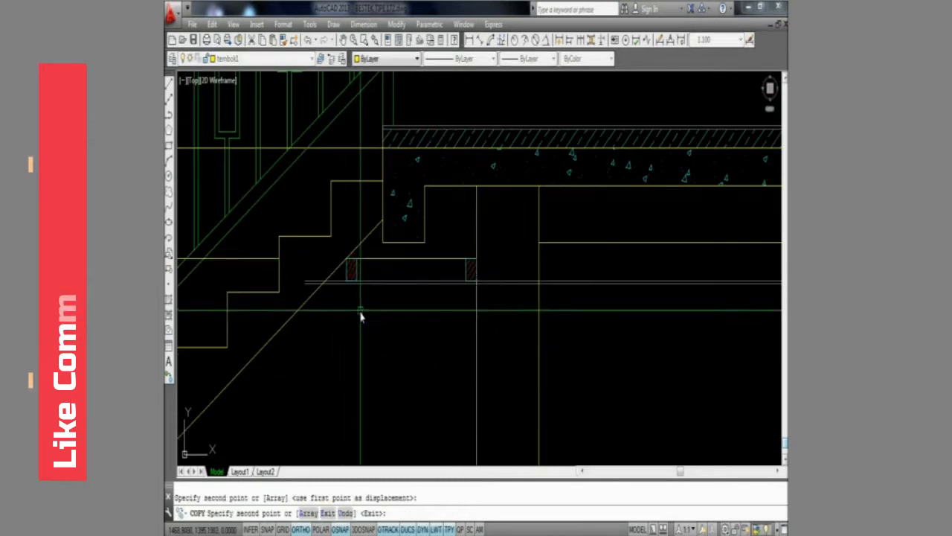
pyautogui.press('Return')
# Trim the ceiling line ends beyond the stair's sloped underside and delete the original batten at the column.
pyautogui.press('Return')
pyautogui.click(312, 275)
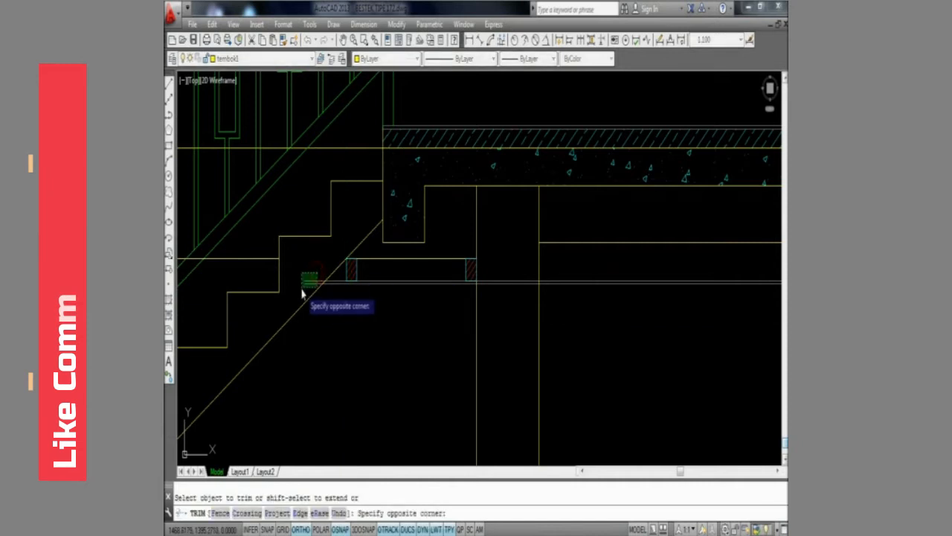
pyautogui.click(454, 248)
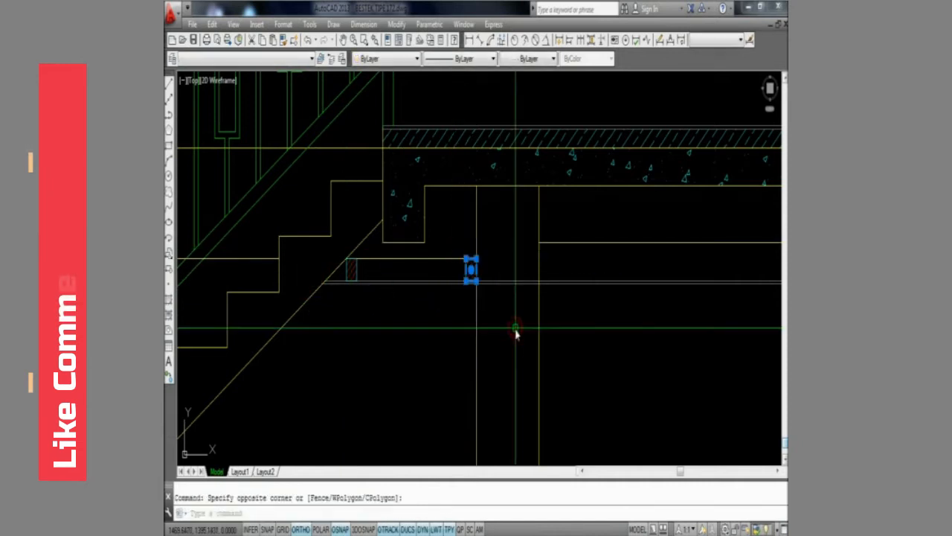
pyautogui.press('Escape')
# Copy the batten beside the stair horizontally so that it aligns with the outer face of the slab's right edge beam.
pyautogui.scroll(-3, 305, 340)
pyautogui.write('co')
pyautogui.press('Return')
pyautogui.scroll(2, 272, 309)
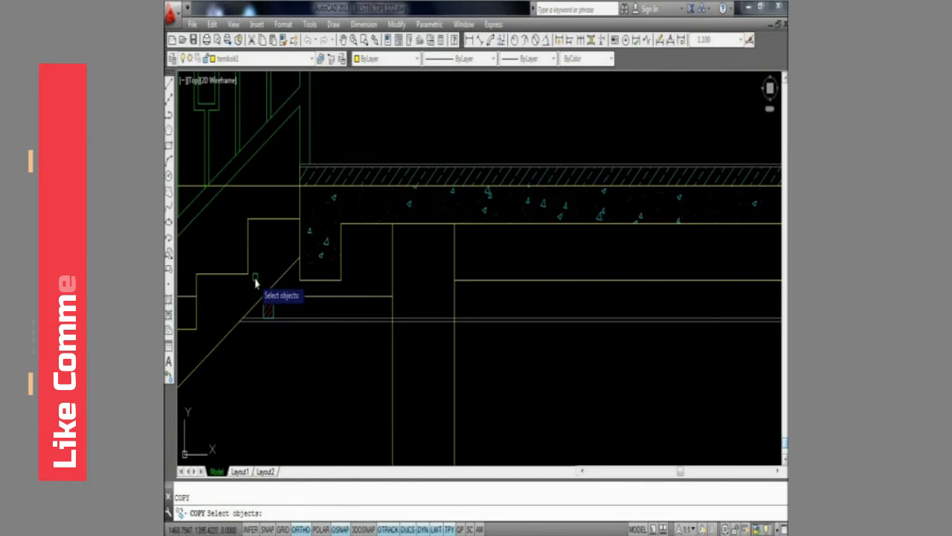
pyautogui.press('Return')
pyautogui.click(273, 300)
pyautogui.scroll(-3, 511, 346)
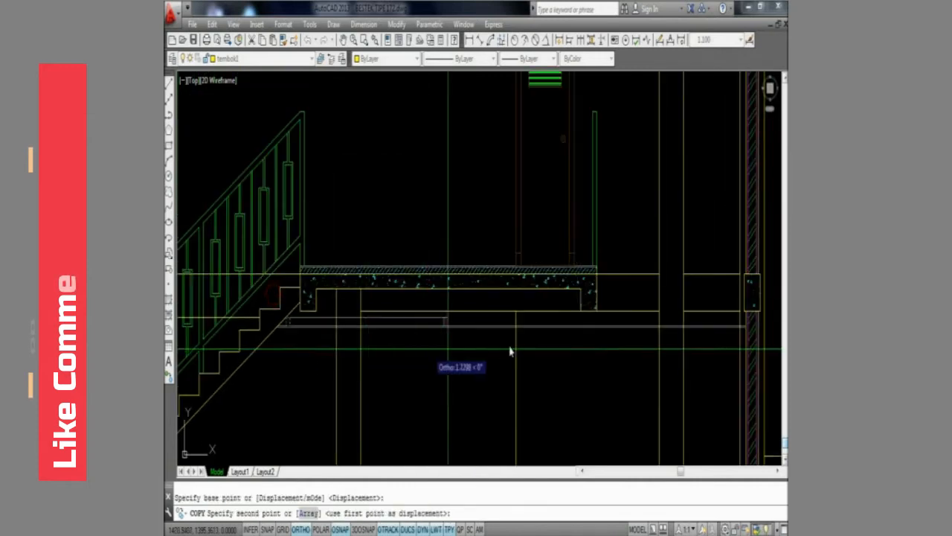
pyautogui.scroll(3, 593, 334)
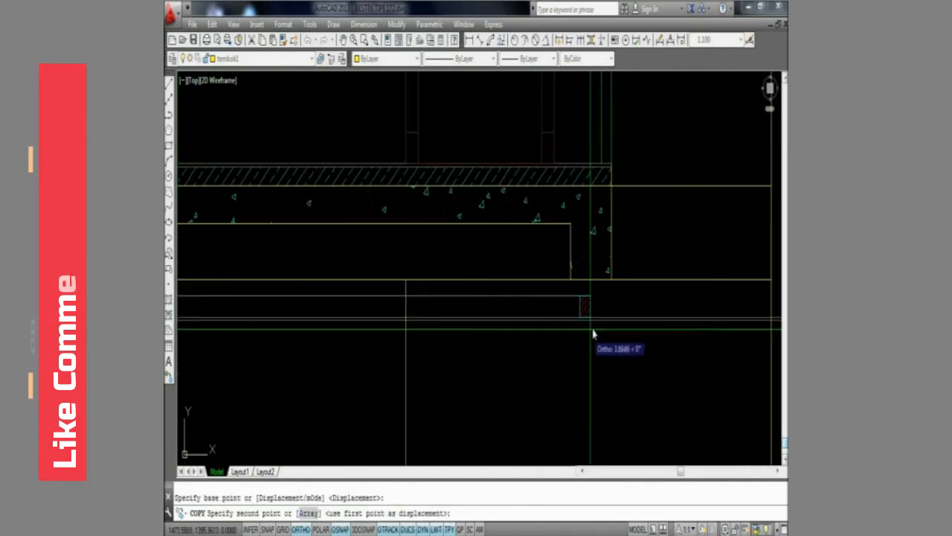
pyautogui.click(613, 290)
pyautogui.press('Escape')
# Extend the outer edge of the slab's right beam down to the lower ceiling line.
pyautogui.scroll(1, 479, 296)
pyautogui.write('EX')
pyautogui.press('Return')
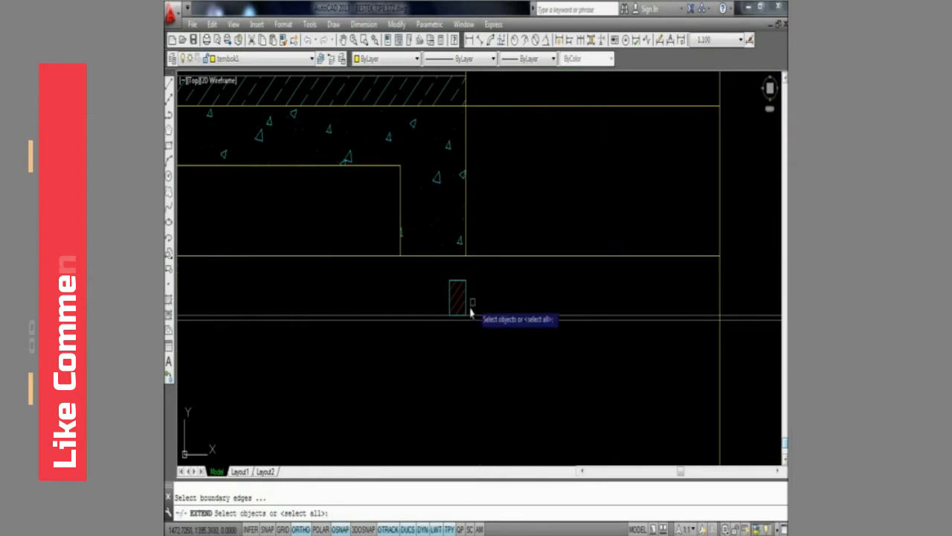
pyautogui.scroll(2, 470, 312)
pyautogui.click(454, 333)
pyautogui.press('Return')
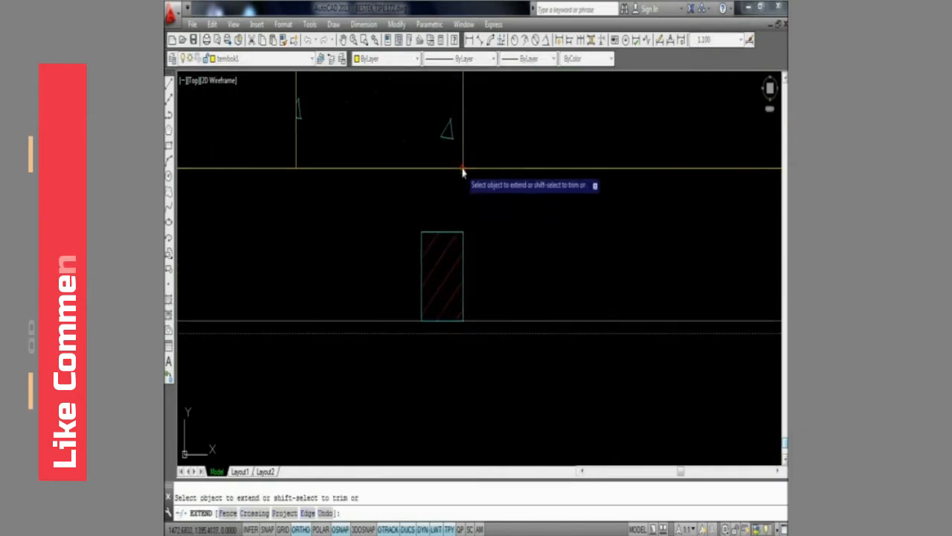
# Trim the ceiling lines beyond the extended outer edge of the slab's right beam.
pyautogui.press('Return')
pyautogui.scroll(-6, 491, 256)
pyautogui.press('Escape')
pyautogui.scroll(2, 395, 264)
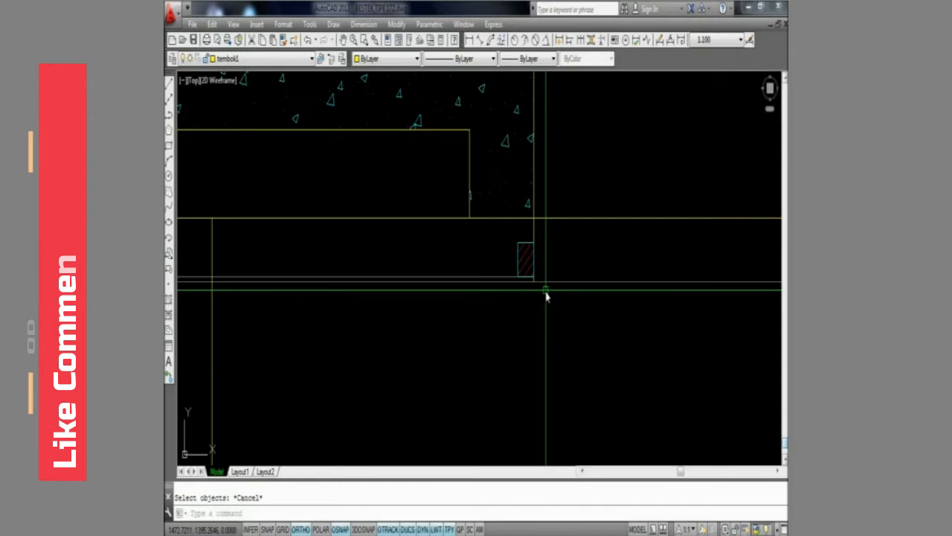
pyautogui.write('TR')
pyautogui.press('Return')
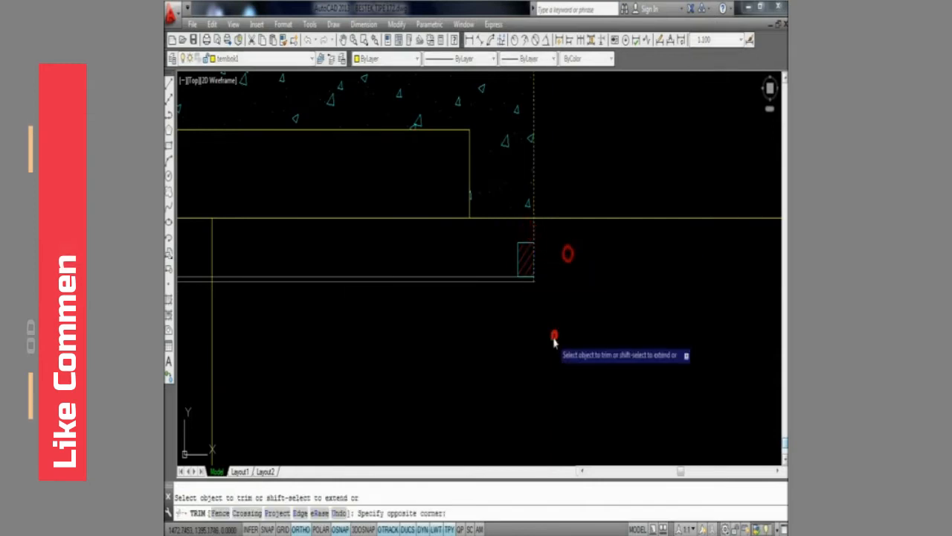
pyautogui.press('Escape')
# Copy the batten beside the stair to the middle of the ceiling below the slab.
pyautogui.scroll(-4, 554, 339)
pyautogui.write('CO')
pyautogui.press('Return')
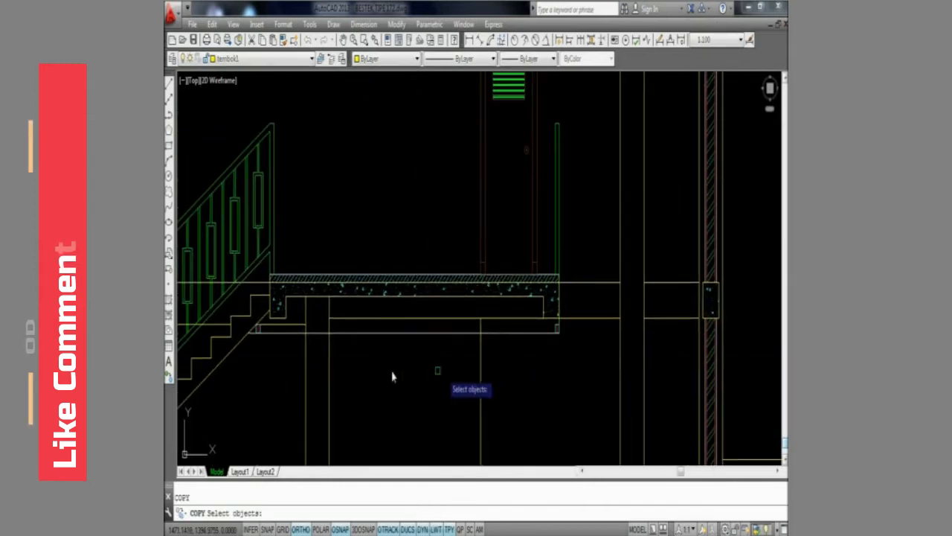
pyautogui.scroll(4, 253, 336)
pyautogui.press('Return')
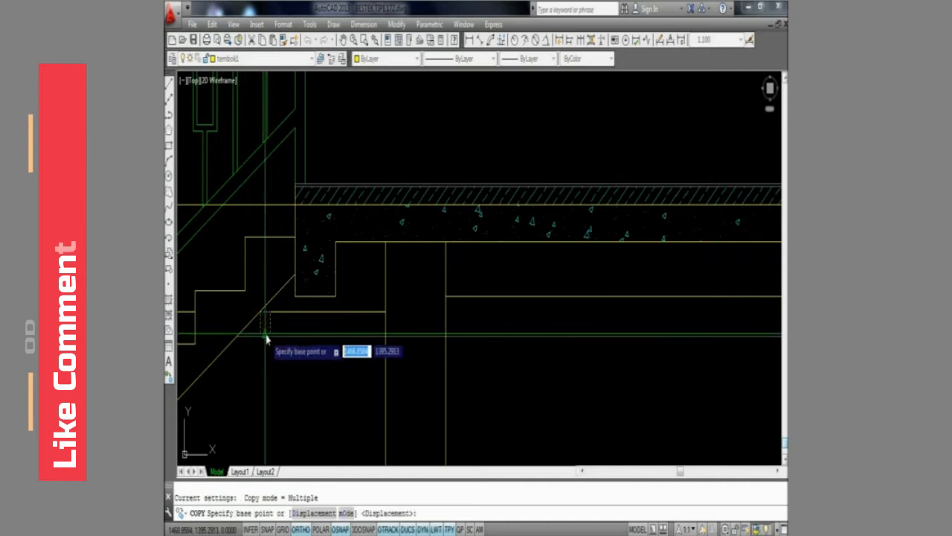
pyautogui.click(266, 336)
pyautogui.scroll(-4, 266, 336)
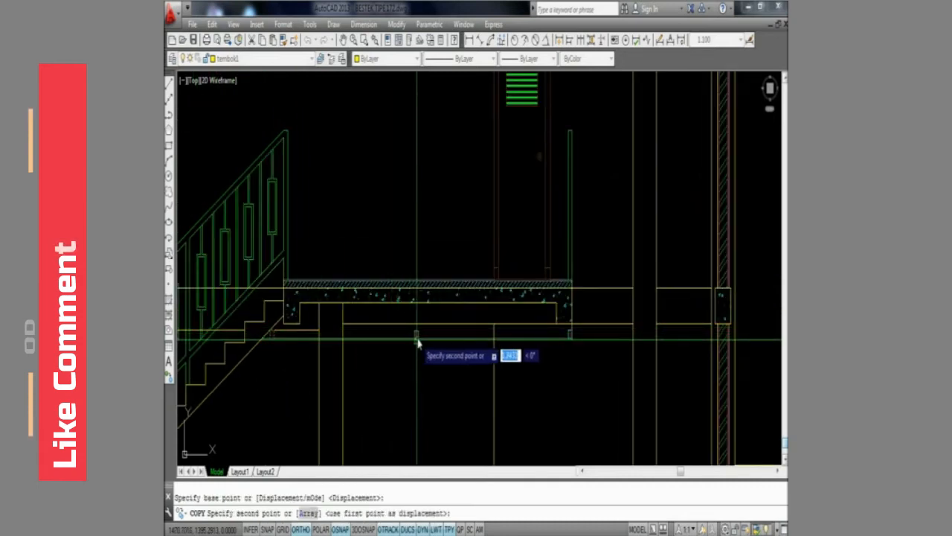
pyautogui.scroll(4, 416, 340)
pyautogui.click(424, 361)
# Move the middle batten up so that its base sits on the upper ceiling line.
pyautogui.write('M')
pyautogui.press('Return')
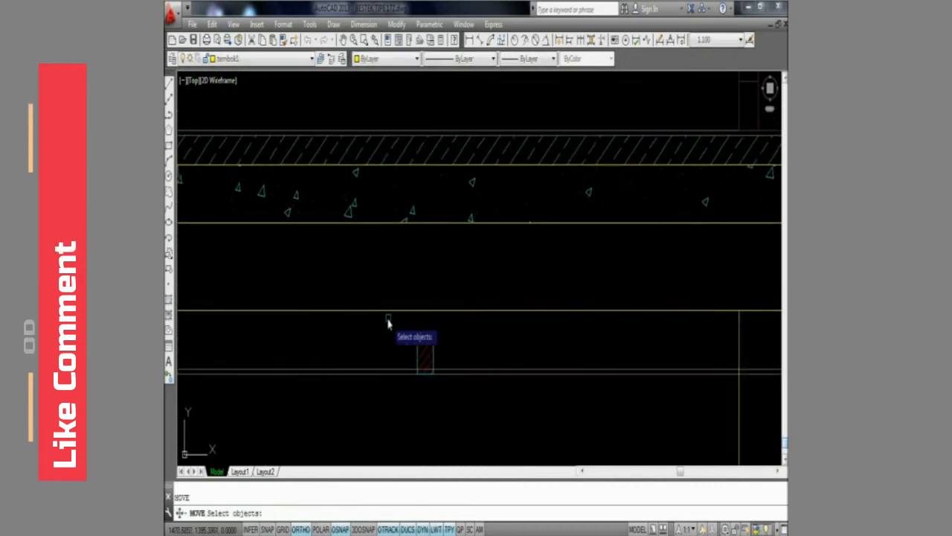
pyautogui.click(411, 341)
pyautogui.click(433, 380)
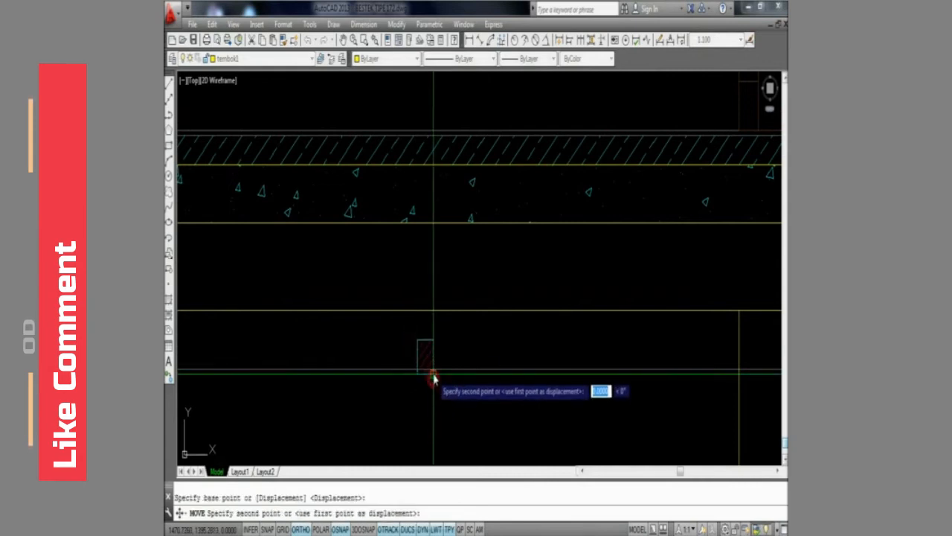
pyautogui.click(433, 370)
# Copy the middle batten 0.5 to the right and delete the original.
pyautogui.scroll(-2, 440, 392)
pyautogui.scroll(-1, 455, 406)
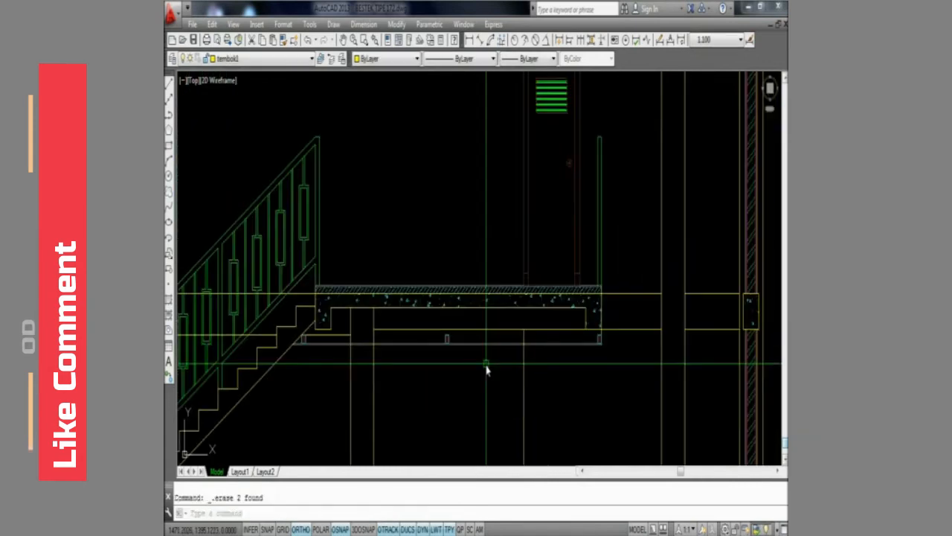
pyautogui.press('Return')
pyautogui.click(462, 377)
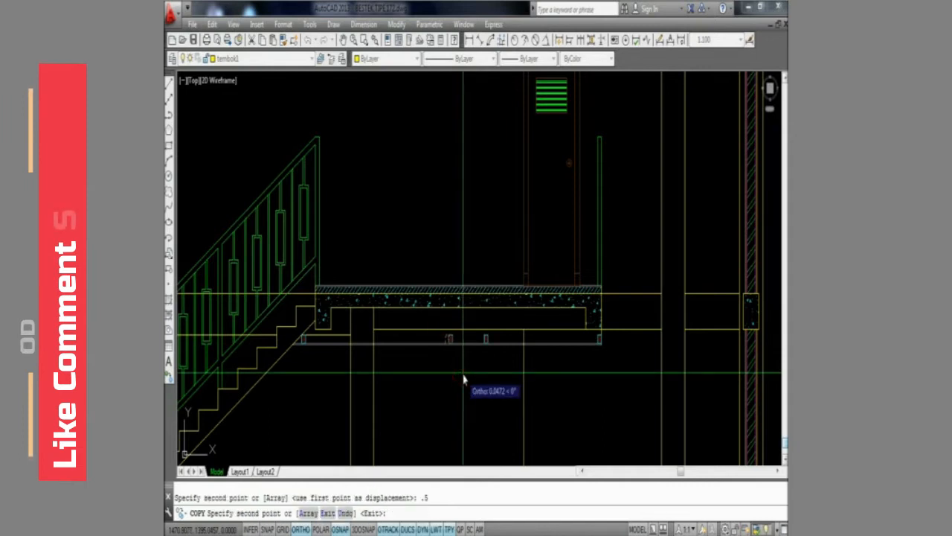
pyautogui.press('Return')
pyautogui.click(461, 374)
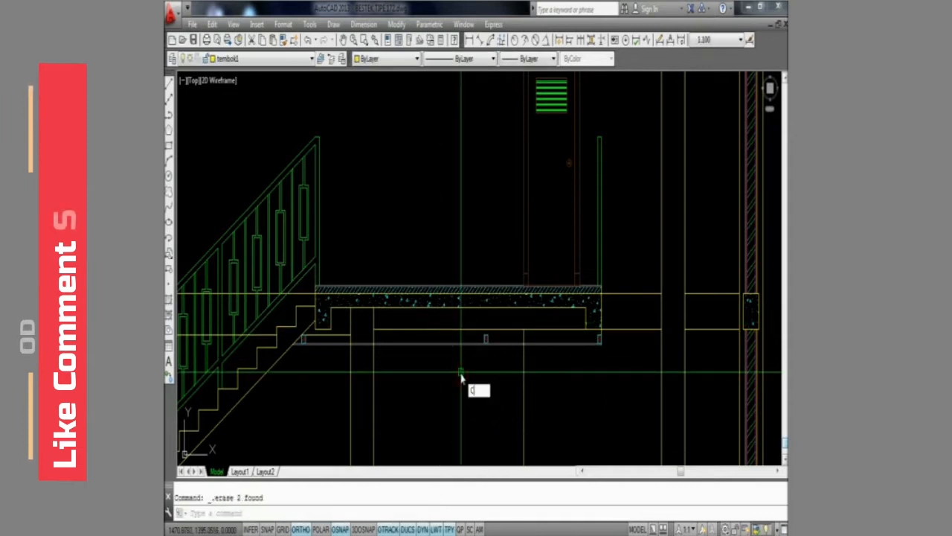
# Copy the remaining middle batten along the ceiling at 1-unit spacing, once to each side.
pyautogui.write('co')
pyautogui.press('Return')
pyautogui.press('Return')
pyautogui.click(476, 386)
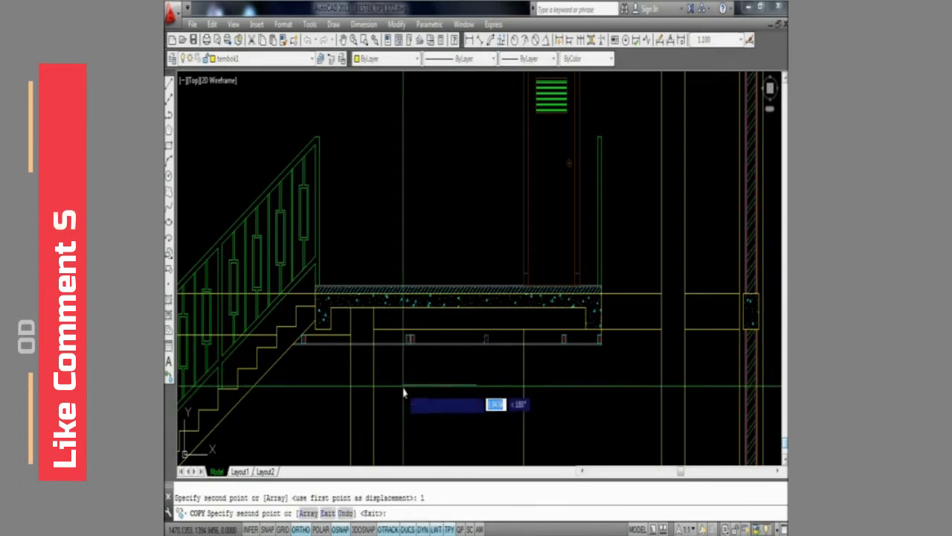
pyautogui.scroll(-5, 403, 392)
pyautogui.press('Escape')
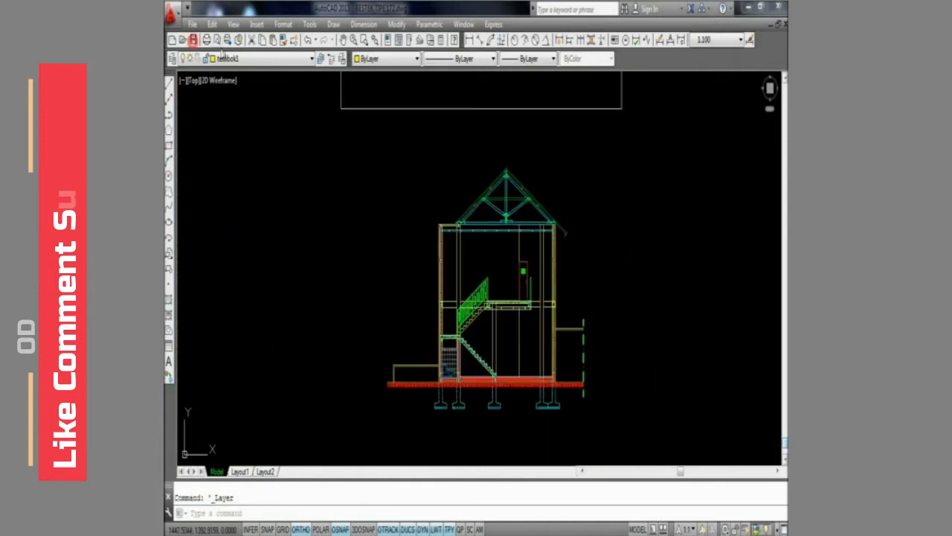
# Make teks the current layer.
pyautogui.click(260, 58)
pyautogui.click(229, 307)
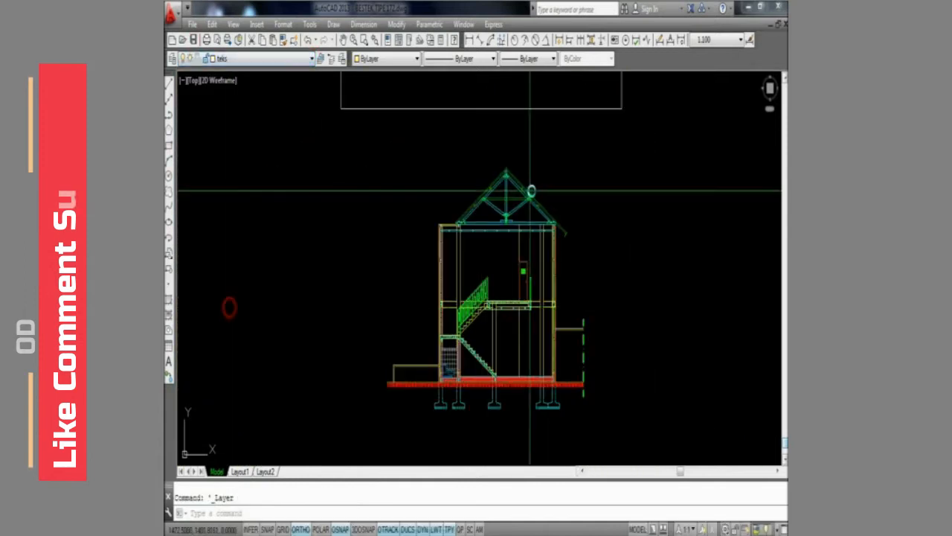
# Draw a long diagonal line rising to the right in the empty space beside the house section.
pyautogui.moveTo(511, 196); pyautogui.dragTo(514, 219, button='middle')
pyautogui.write('l')
pyautogui.press('Return')
pyautogui.click(607, 309)
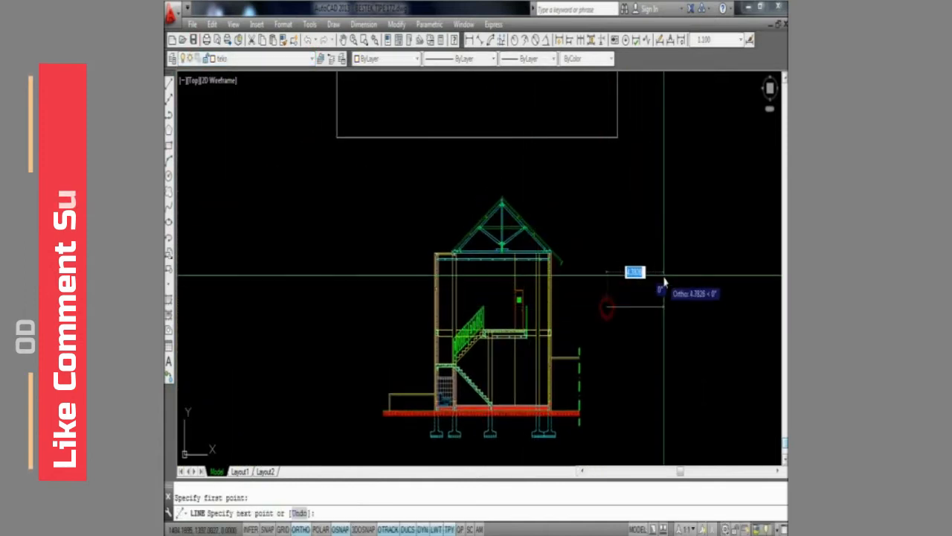
pyautogui.press('Return')
pyautogui.moveTo(663, 268); pyautogui.dragTo(542, 334, button='middle')
pyautogui.click(682, 196)
pyautogui.press('Return')
pyautogui.moveTo(678, 203); pyautogui.dragTo(654, 229, button='middle')
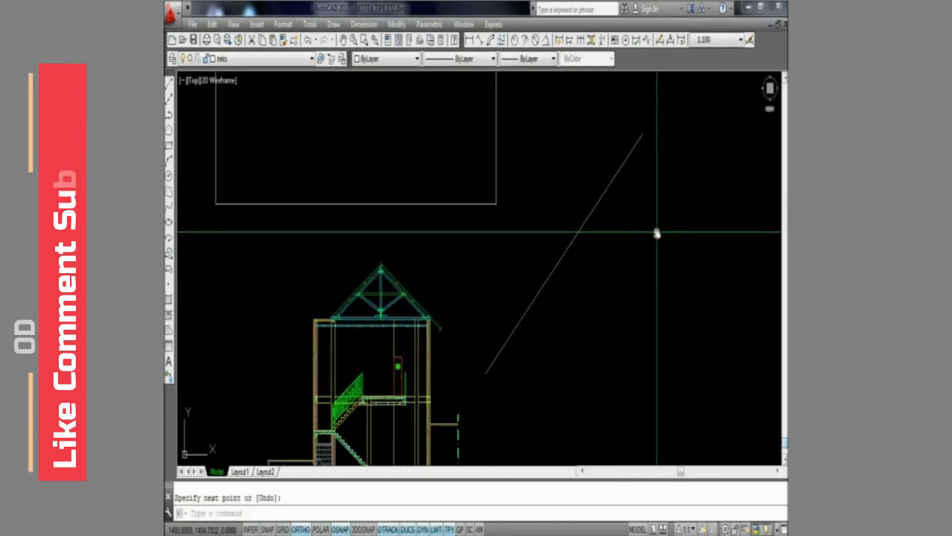
# Mirror the diagonal line about a vertical axis and keep the original, forming a crossing pair.
pyautogui.click(598, 308)
pyautogui.click(585, 206)
pyautogui.press('Return')
pyautogui.click(602, 297)
pyautogui.click(604, 131)
pyautogui.moveTo(561, 313); pyautogui.dragTo(579, 318, button='middle')
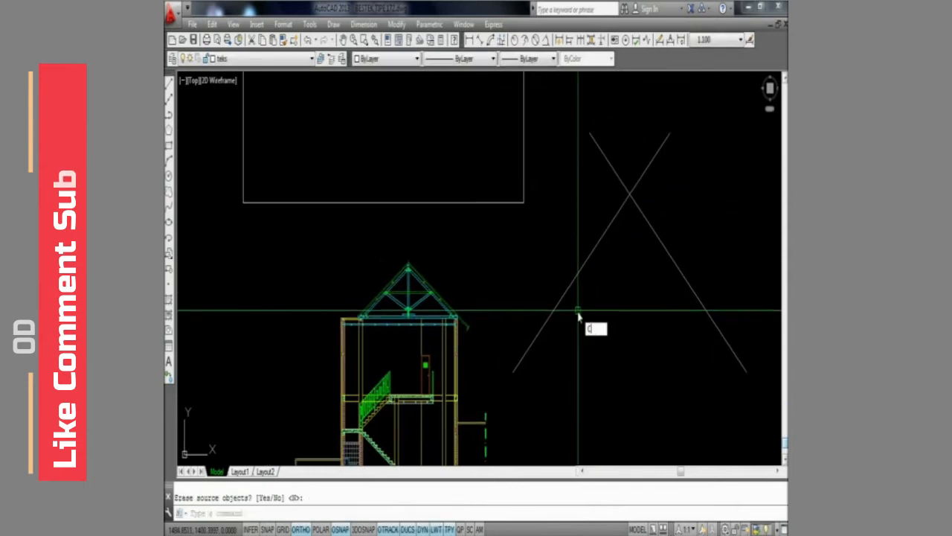
# Copy the right-rising diagonal line by its lower end onto the ridge board and ridge timber at the roof peak, with ortho off.
pyautogui.press('Return')
pyautogui.click(567, 365)
pyautogui.click(535, 308)
pyautogui.scroll(2, 513, 395)
pyautogui.press('Return')
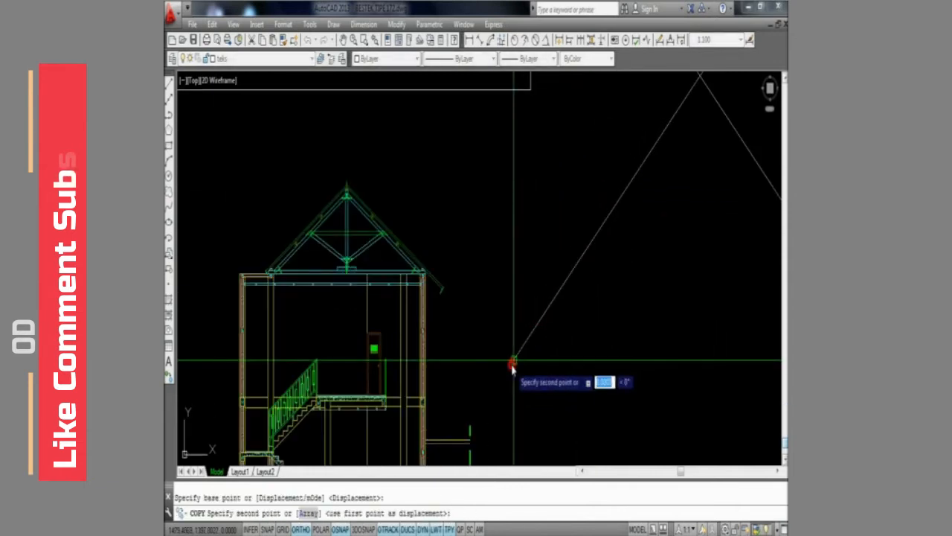
pyautogui.press('F8')
pyautogui.scroll(6, 408, 253)
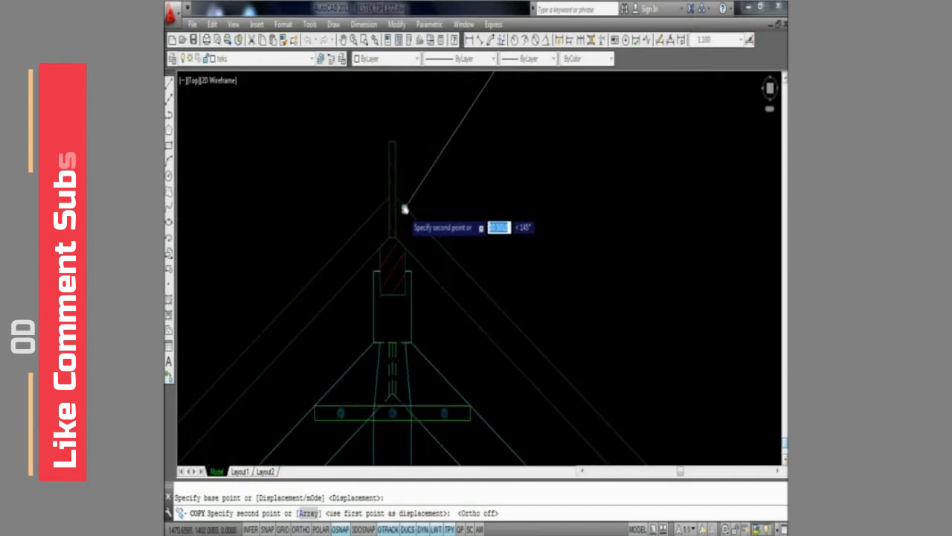
pyautogui.click(386, 132)
pyautogui.scroll(-3, 384, 194)
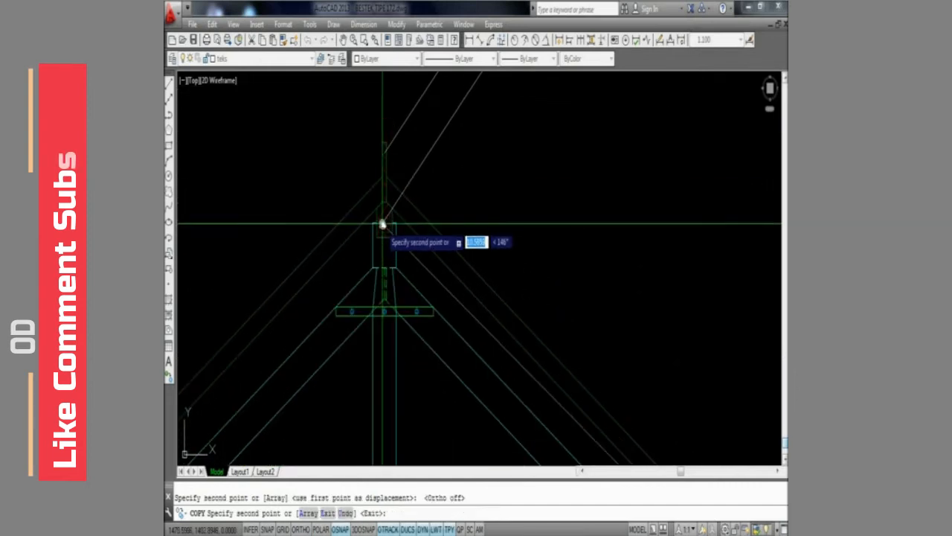
# Place further copies of the diagonal line on the truss connection plate, the right-hand purlin, the collar tie and the right eave.
pyautogui.scroll(4, 402, 301)
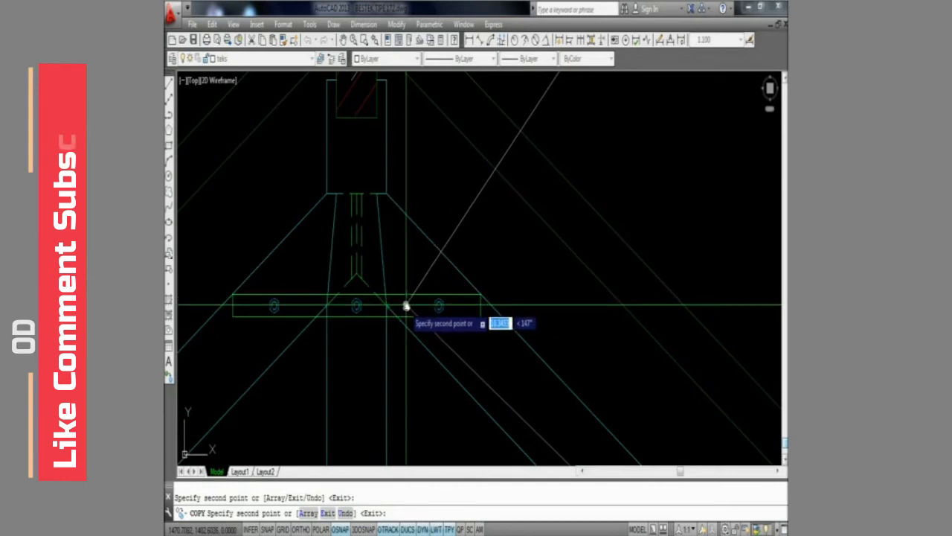
pyautogui.scroll(-5, 399, 304)
pyautogui.scroll(3, 398, 246)
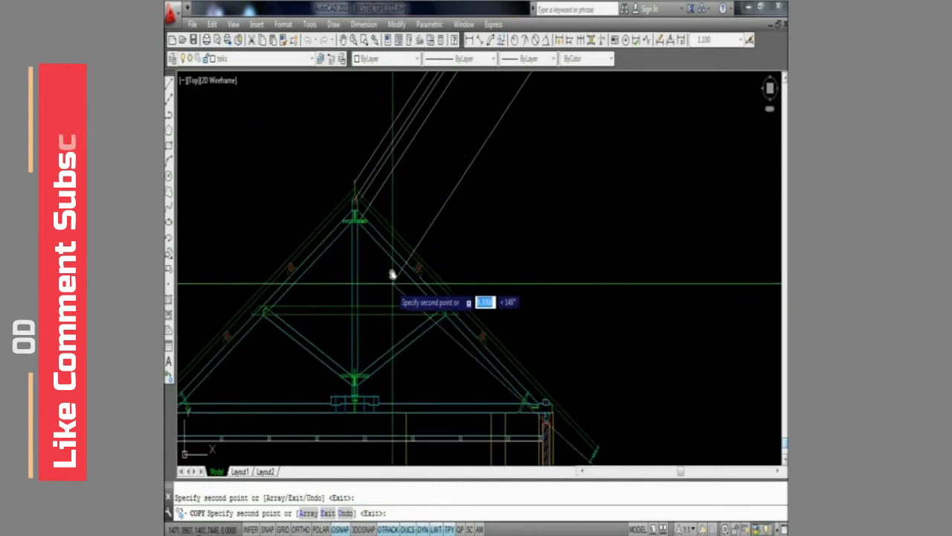
pyautogui.scroll(3, 413, 246)
pyautogui.scroll(-2, 421, 230)
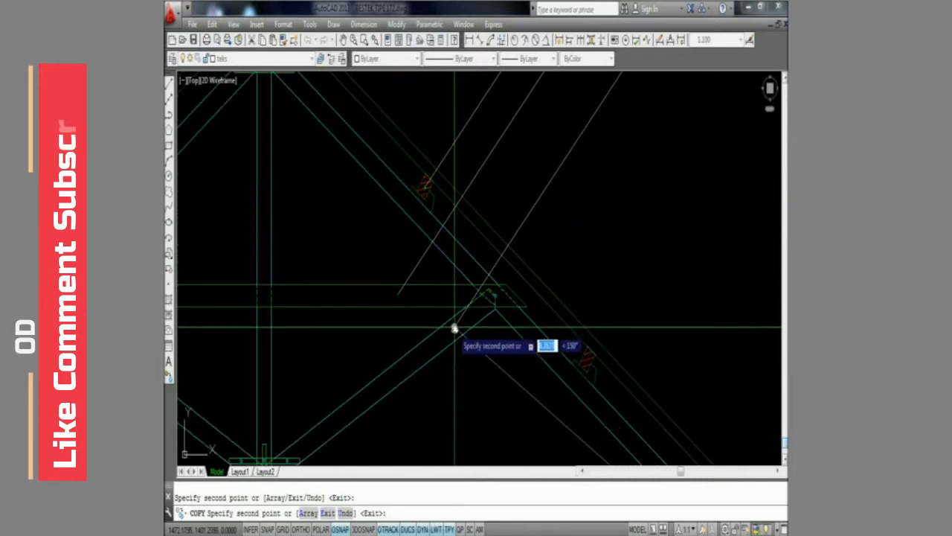
pyautogui.scroll(-5, 456, 325)
pyautogui.scroll(5, 350, 153)
pyautogui.press('Escape')
# Mirror the pointer lines at the roof peak about a vertical axis through the ridge and erase the source lines.
pyautogui.write('mi')
pyautogui.press('Return')
pyautogui.press('F8')
pyautogui.click(558, 262)
pyautogui.click(494, 125)
pyautogui.scroll(3, 457, 245)
pyautogui.press('Return')
pyautogui.click(432, 320)
pyautogui.click(436, 201)
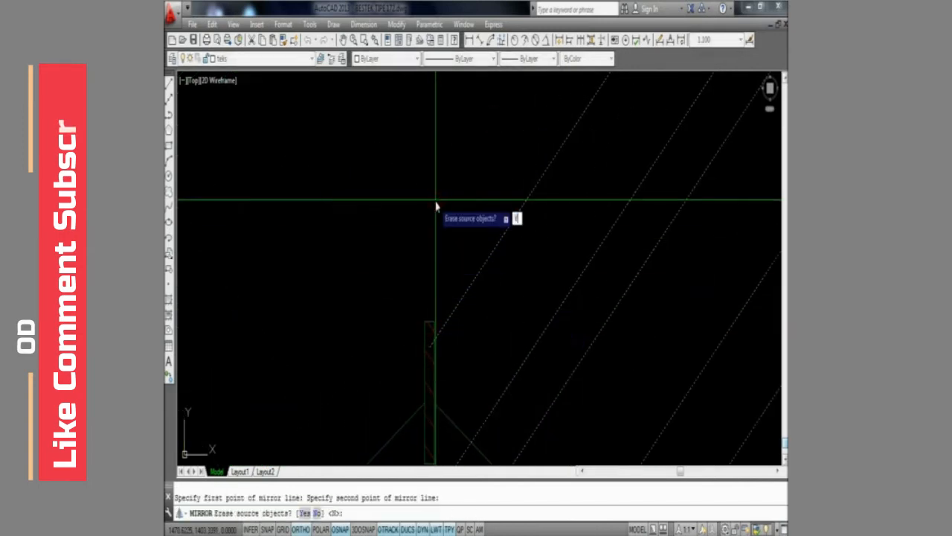
pyautogui.press('Return')
# Copy the right-rising diagonal line onto the concrete ring beam and the hatched brickwork of the right wall.
pyautogui.scroll(-5, 468, 202)
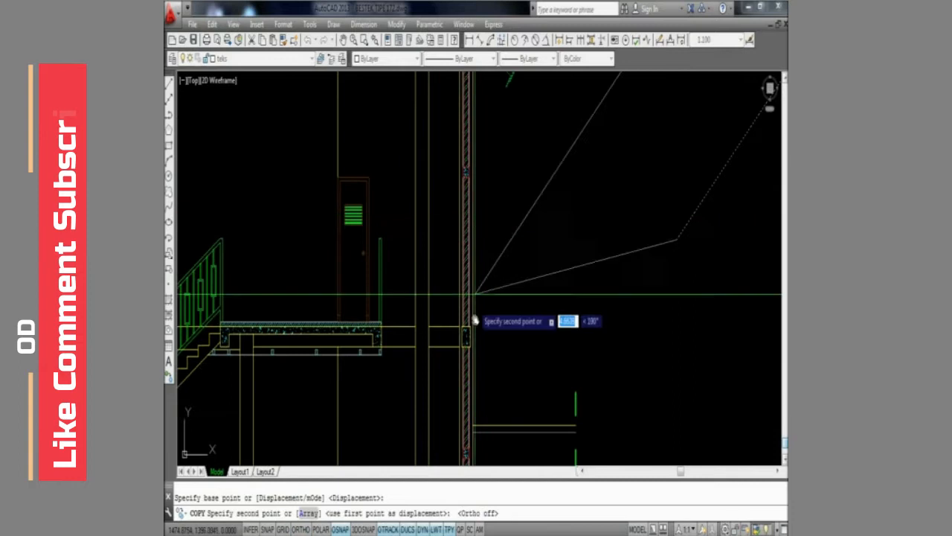
pyautogui.scroll(2, 471, 348)
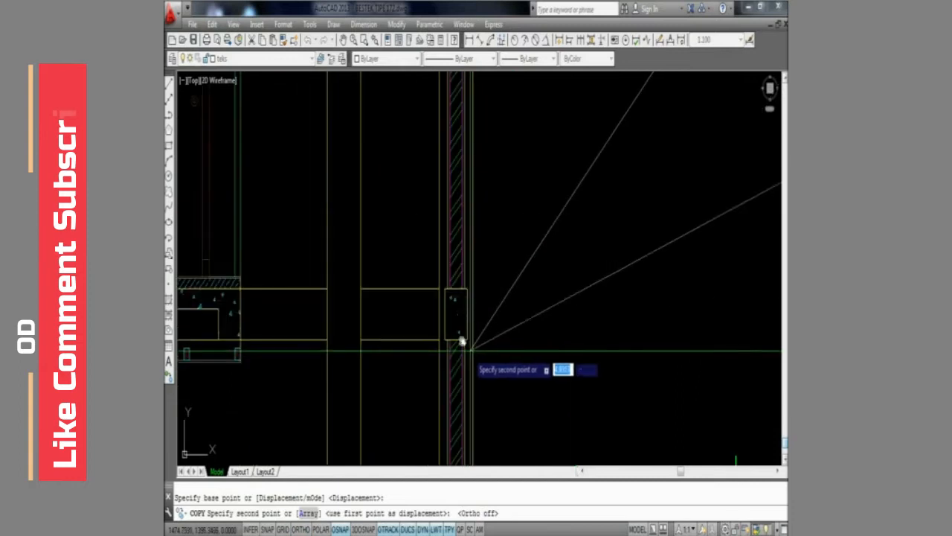
pyautogui.click(456, 319)
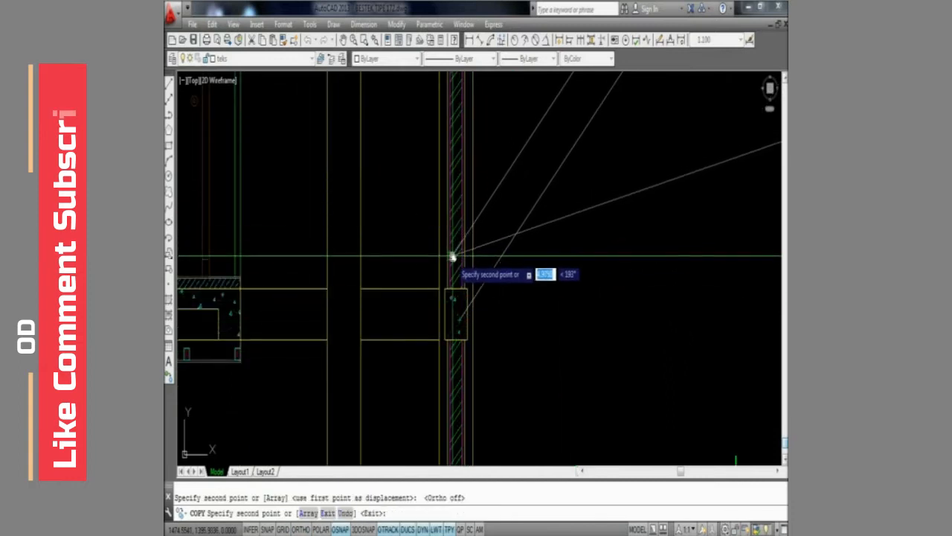
pyautogui.scroll(-8, 454, 264)
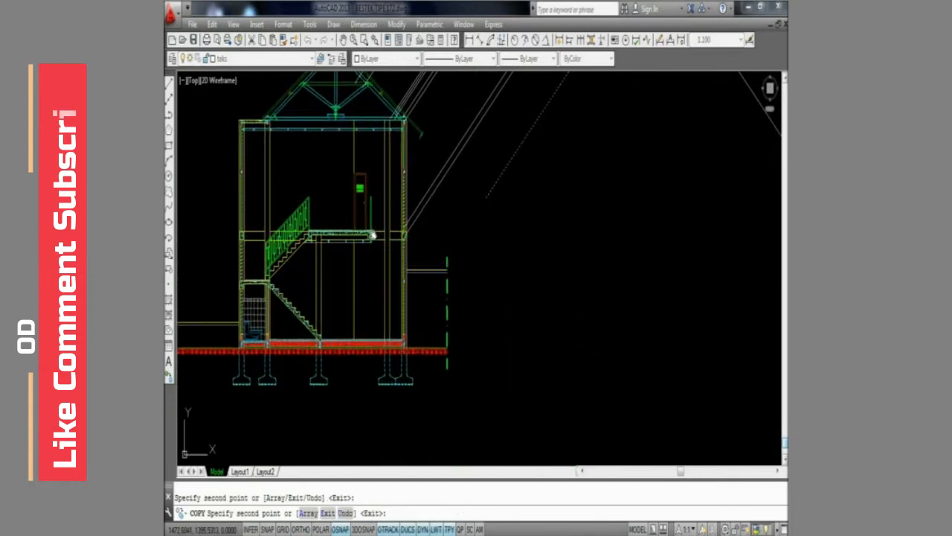
# Place copies of the right-rising line on the upper floor slab, its finish layer and the ceiling below it.
pyautogui.scroll(5, 391, 325)
pyautogui.scroll(-2, 385, 298)
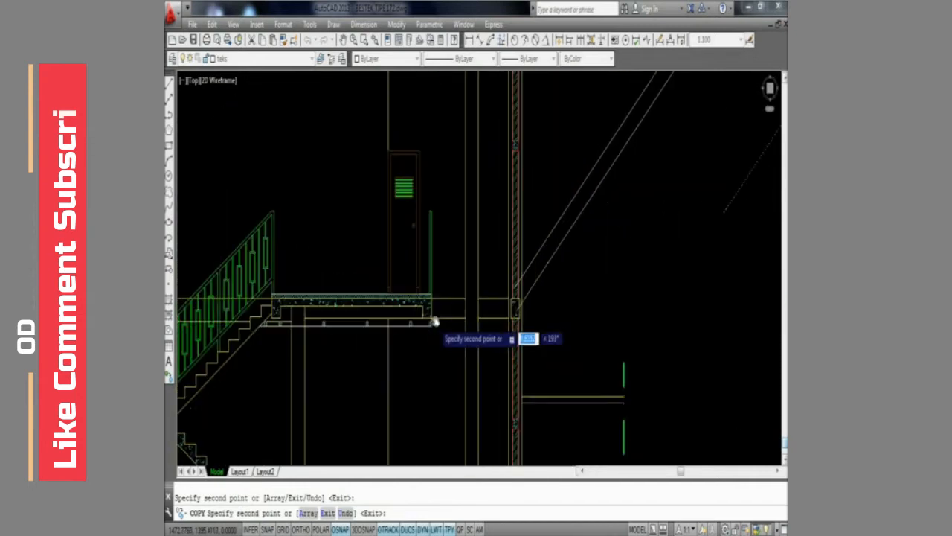
pyautogui.scroll(2, 436, 323)
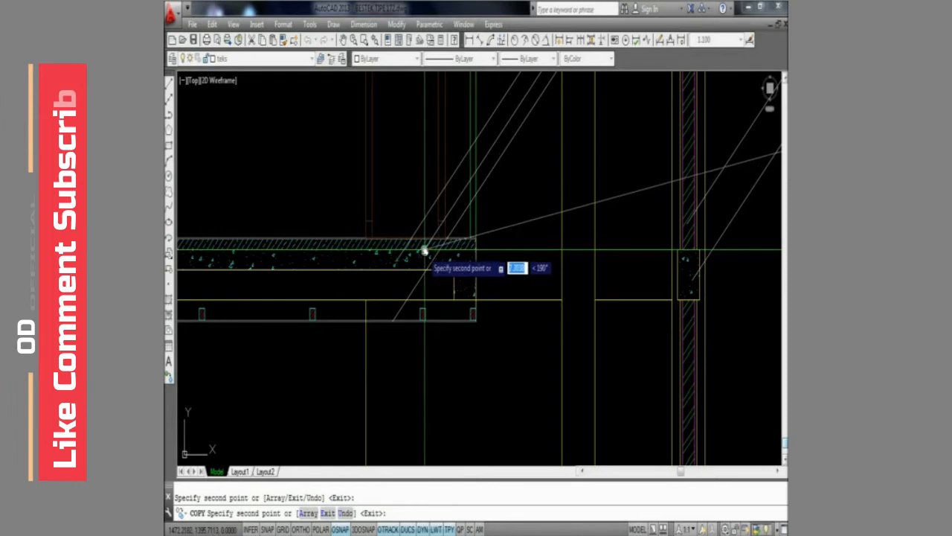
pyautogui.scroll(2, 443, 257)
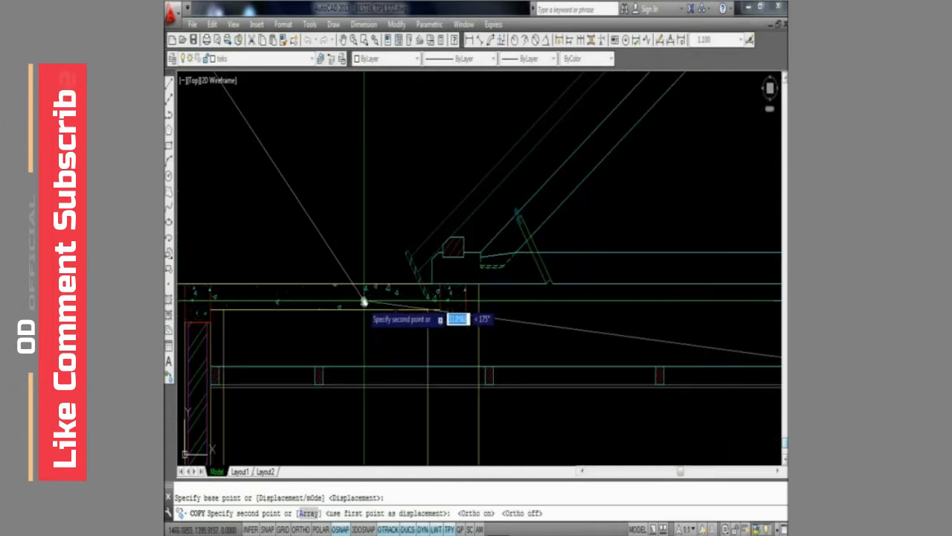
# Copy the left-rising diagonal line onto the upper-left ring beam, the flat roof slab and the ceiling below it.
pyautogui.click(319, 303)
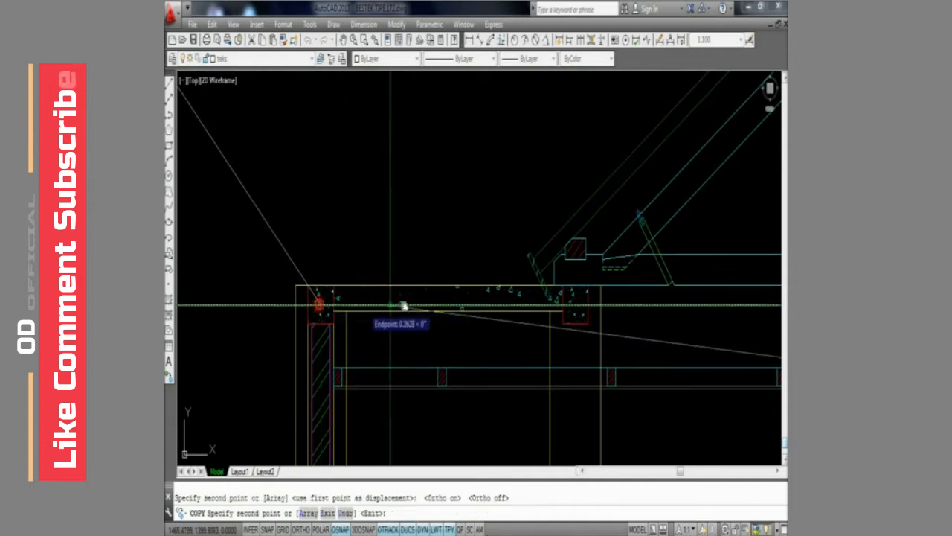
pyautogui.scroll(-3, 392, 299)
pyautogui.scroll(2, 383, 343)
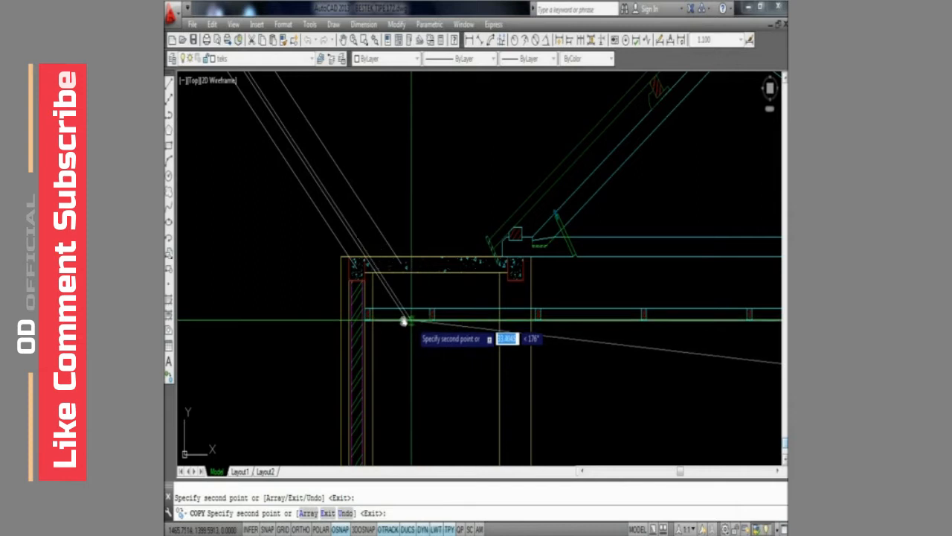
pyautogui.scroll(4, 359, 320)
pyautogui.scroll(-8, 358, 313)
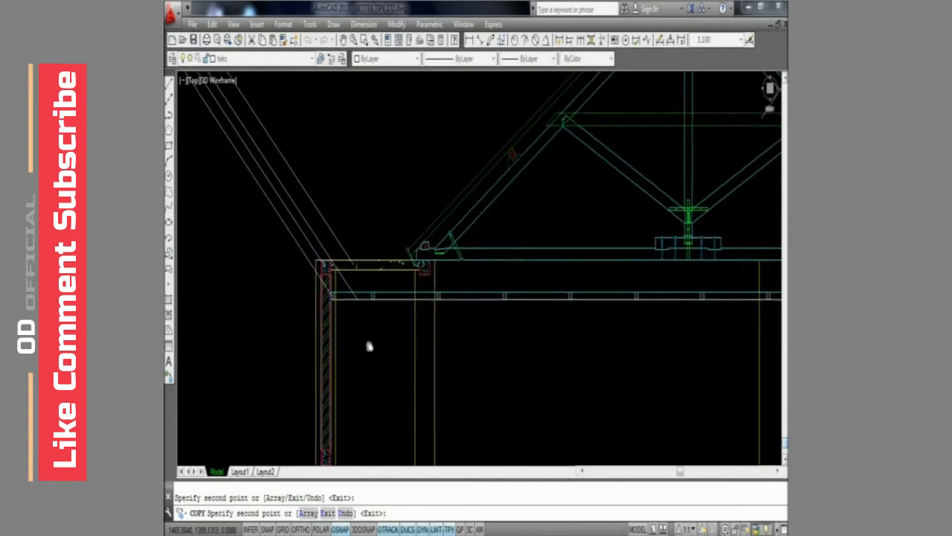
# Place copies of the left-rising line on the floor layers and concrete slab of the stair landing, and end the copying.
pyautogui.scroll(3, 483, 237)
pyautogui.moveTo(468, 276); pyautogui.dragTo(439, 330, button='middle')
pyautogui.scroll(-2, 454, 330)
pyautogui.scroll(6, 485, 330)
pyautogui.scroll(1, 435, 298)
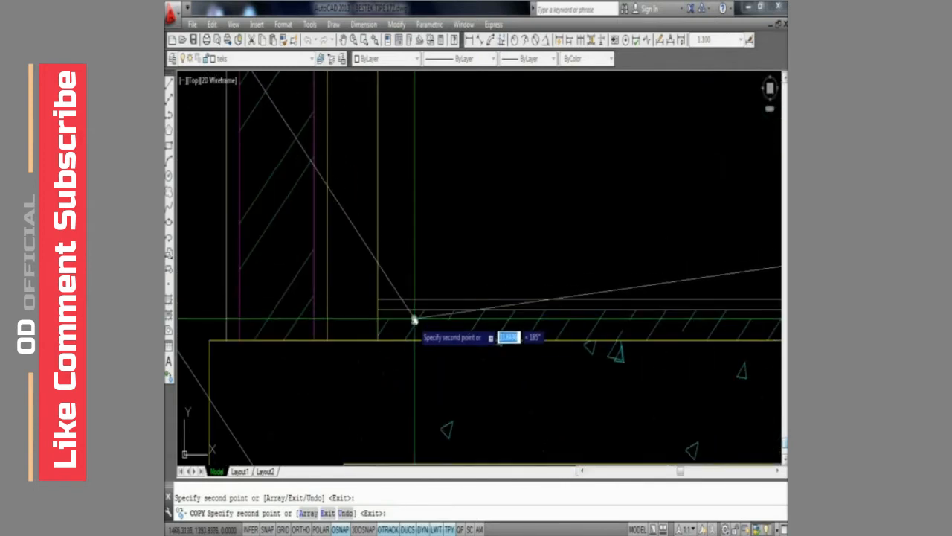
pyautogui.scroll(-1, 428, 314)
pyautogui.scroll(-4, 447, 321)
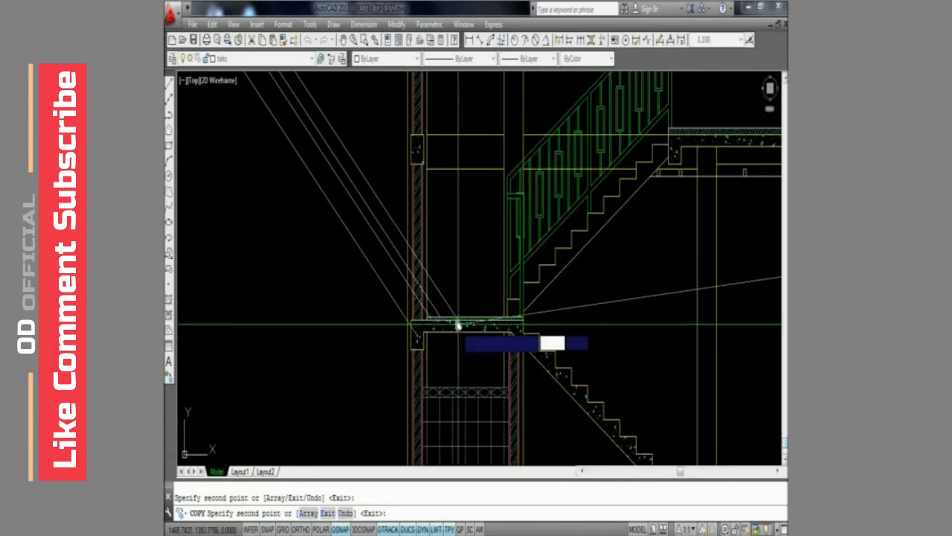
pyautogui.scroll(-8, 459, 325)
pyautogui.scroll(4, 425, 298)
pyautogui.scroll(-6, 431, 311)
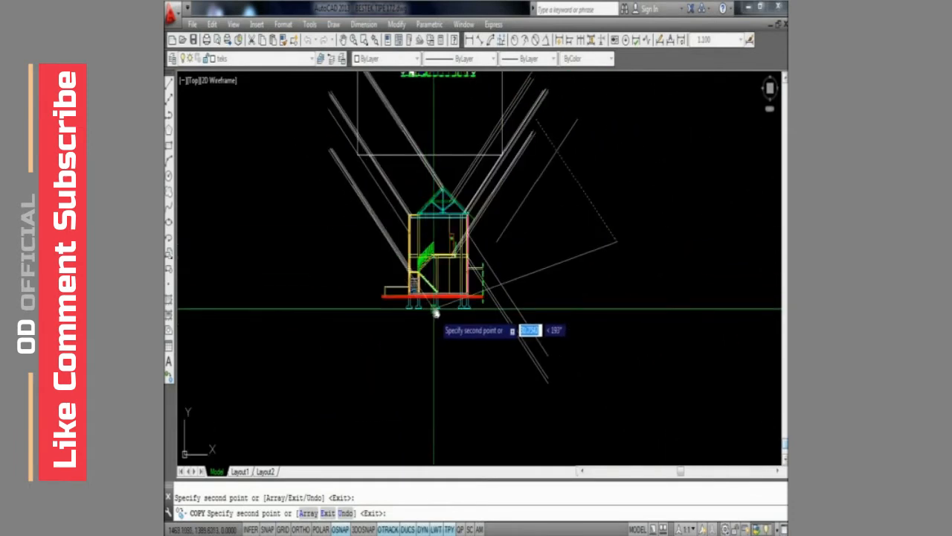
pyautogui.press('Return')
# Copy the left-rising diagonal line by its upper end onto the concrete tie beam at the foot of the right wall.
pyautogui.write('co')
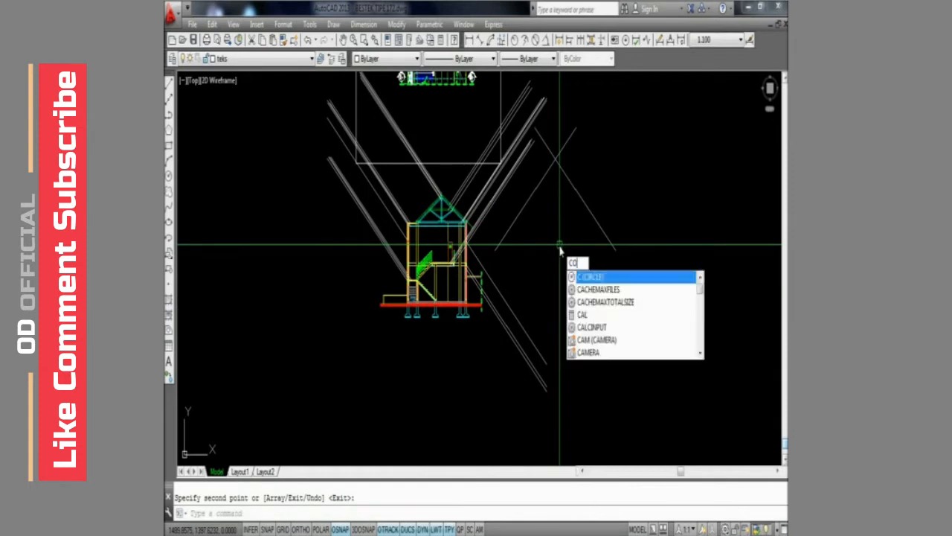
pyautogui.press('Return')
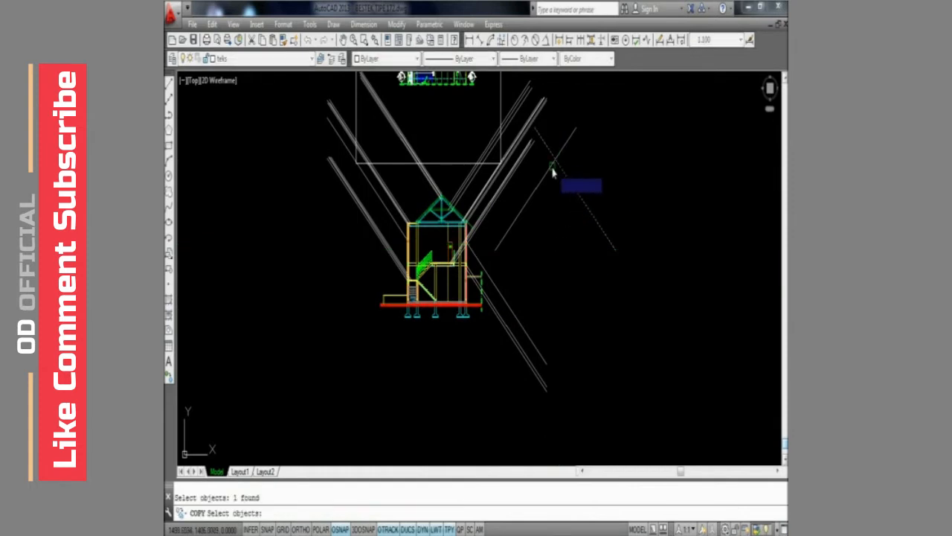
pyautogui.scroll(4, 550, 167)
pyautogui.press('Return')
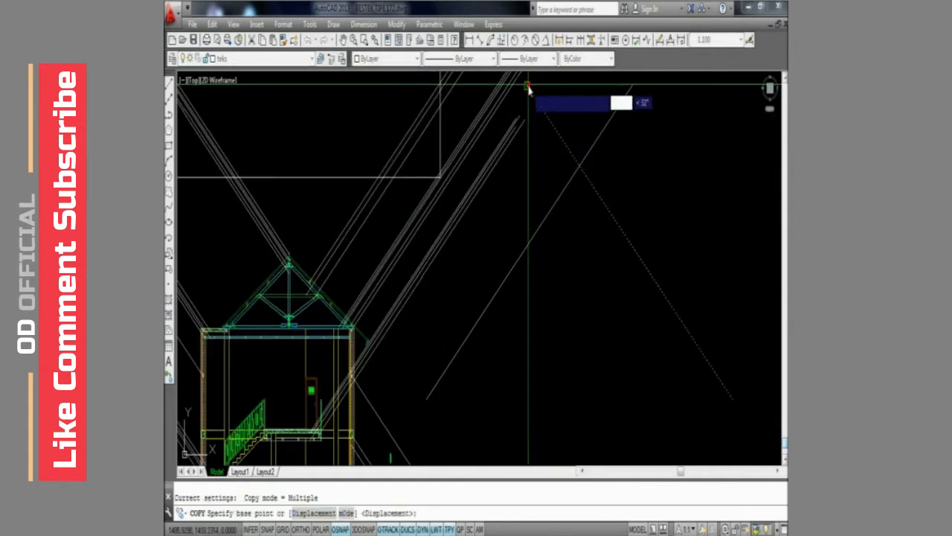
pyautogui.click(528, 87)
pyautogui.scroll(-3, 491, 316)
pyautogui.scroll(5, 465, 334)
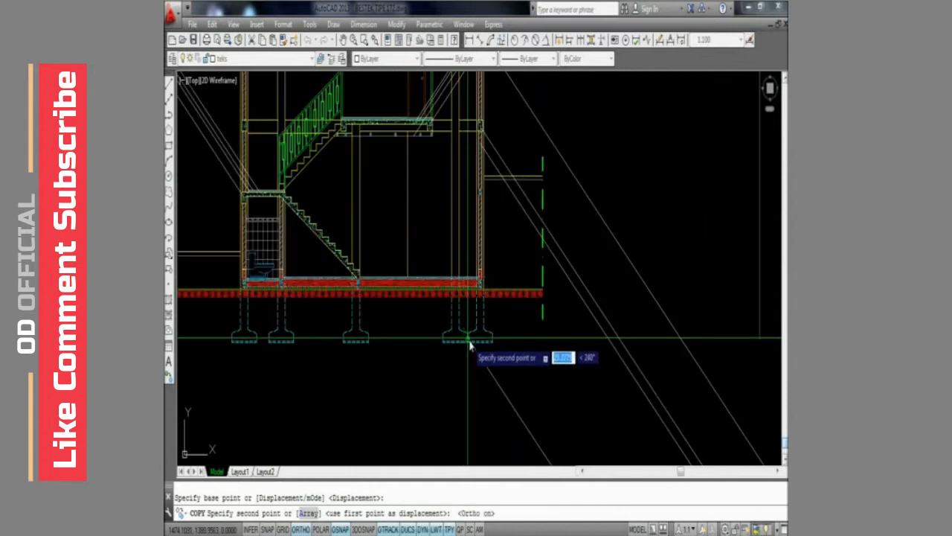
pyautogui.scroll(5, 469, 339)
pyautogui.click(467, 303)
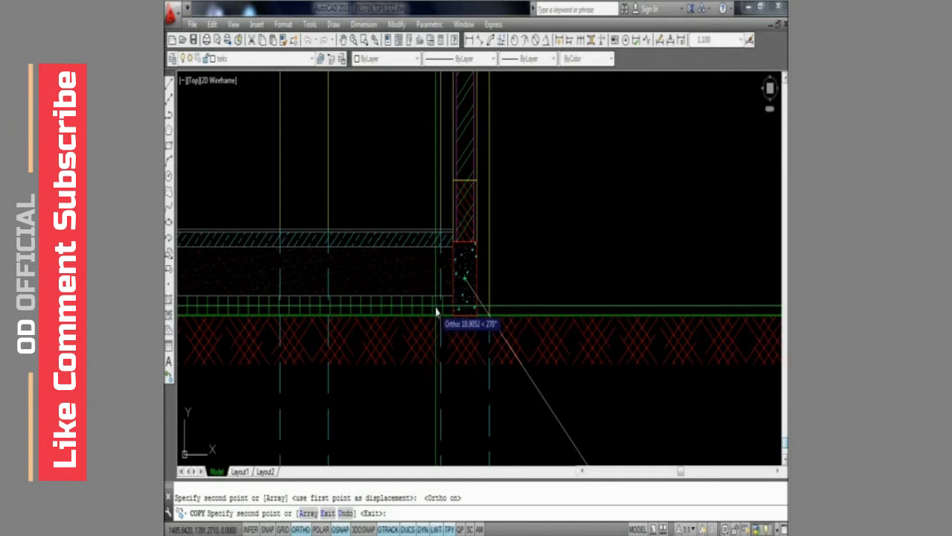
pyautogui.click(434, 269)
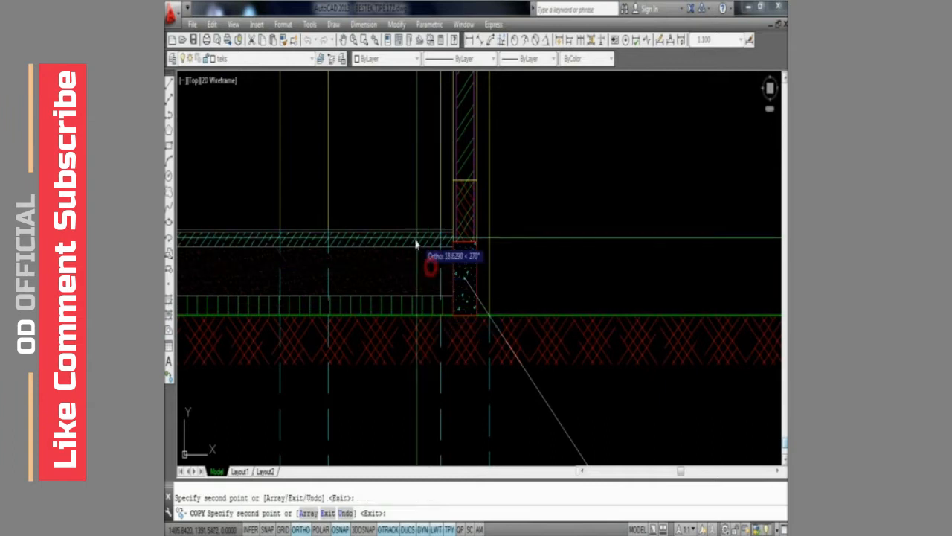
pyautogui.scroll(-5, 477, 313)
pyautogui.scroll(-5, 477, 313)
pyautogui.press('Return')
# Copy the lower diagonal line by its upper end onto the cross-hatched base of the right wall and the ground floor finish layers.
pyautogui.press('Return')
pyautogui.click(617, 297)
pyautogui.press('Return')
pyautogui.click(616, 289)
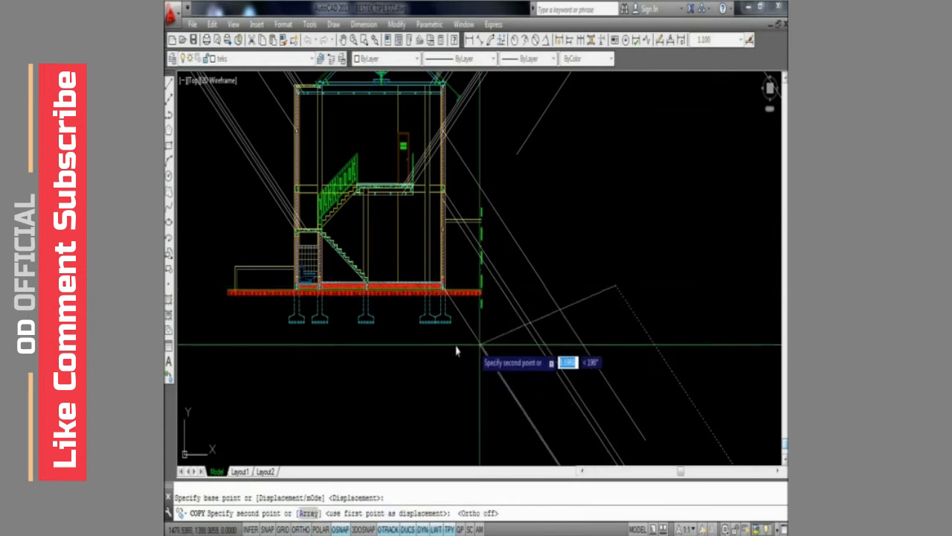
pyautogui.scroll(10, 457, 351)
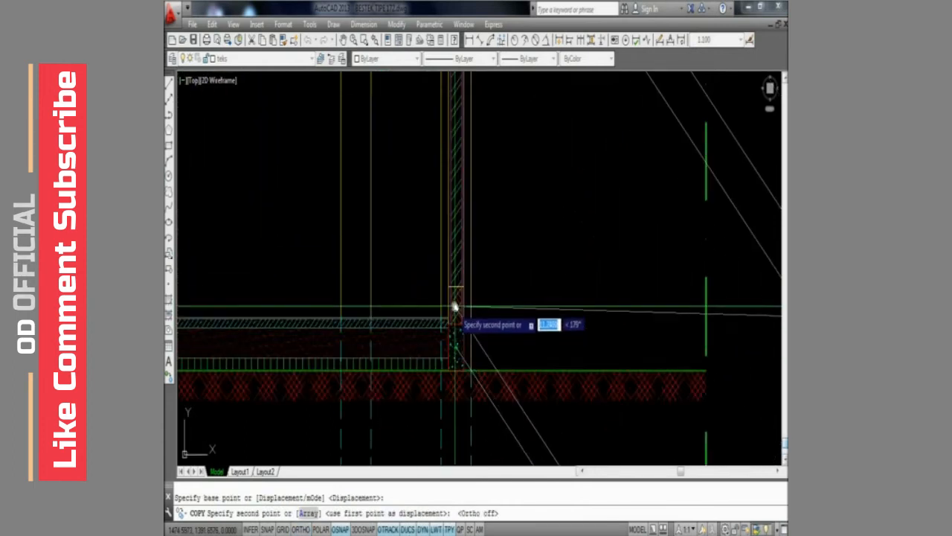
pyautogui.scroll(3, 427, 327)
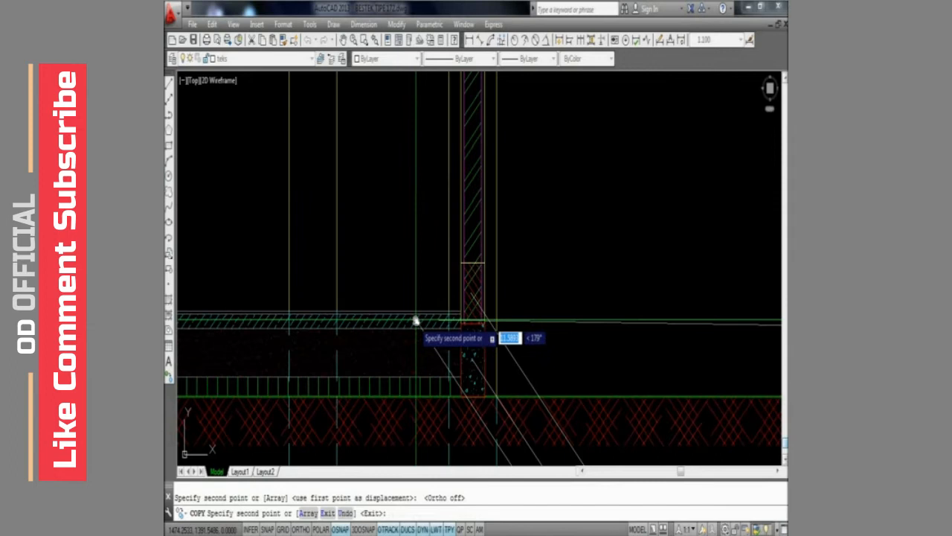
pyautogui.scroll(5, 374, 320)
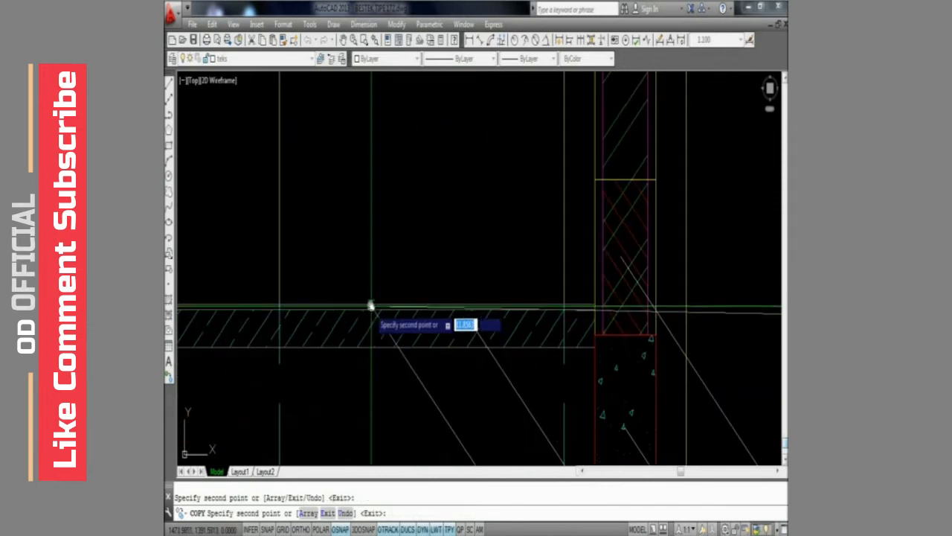
# Continue copying the diagonal line onto the layers and foundation beneath the ground floor near the right wall, and end the copying.
pyautogui.scroll(-7, 386, 323)
pyautogui.moveTo(404, 395); pyautogui.dragTo(399, 289, button='middle')
pyautogui.scroll(-6, 409, 305)
pyautogui.scroll(3, 431, 323)
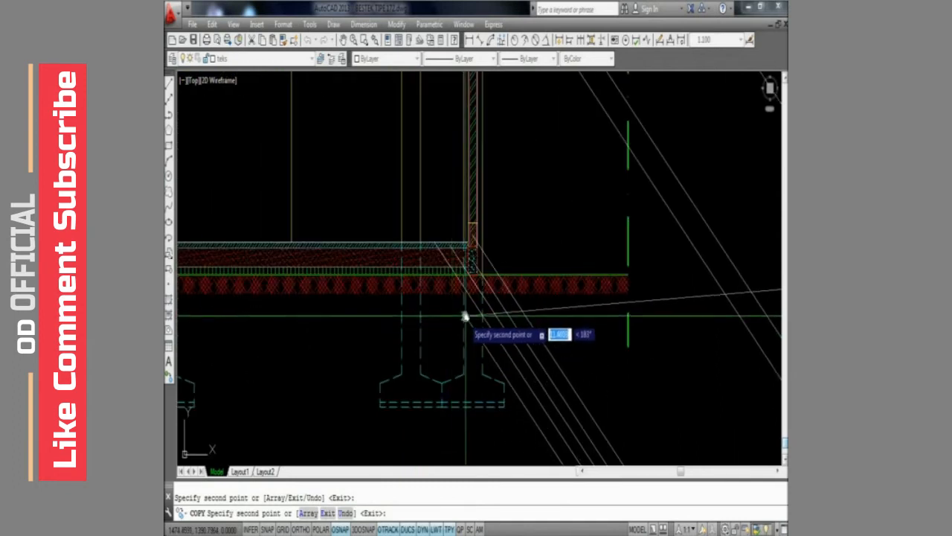
pyautogui.scroll(1, 433, 325)
pyautogui.moveTo(413, 329); pyautogui.dragTo(436, 328, button='middle')
pyautogui.scroll(-4, 457, 310)
pyautogui.press('Escape')
pyautogui.scroll(-2, 602, 276)
pyautogui.moveTo(671, 194); pyautogui.dragTo(583, 332, button='middle')
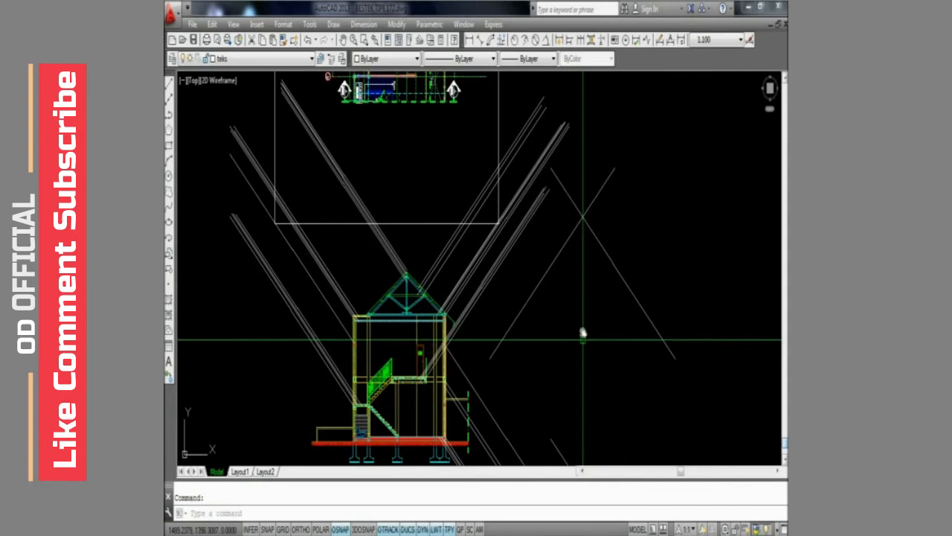
# Draw a horizontal guide line across the diagonal pointer lines beside the right roof slope, with Ortho on.
pyautogui.scroll(9, 425, 280)
pyautogui.write('l')
pyautogui.press('Return')
pyautogui.moveTo(393, 340); pyautogui.dragTo(383, 329, button='middle')
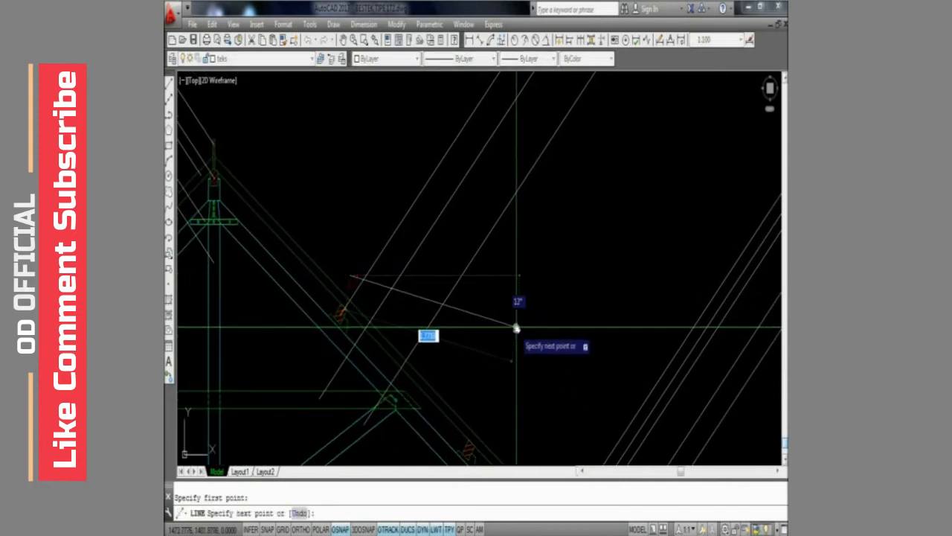
pyautogui.press('F8')
pyautogui.click(592, 310)
pyautogui.press('Return')
# Offset the horizontal guide line downward twice at equal spacing to make three parallel guide lines, and end the offsetting.
pyautogui.write('o')
pyautogui.press('Return')
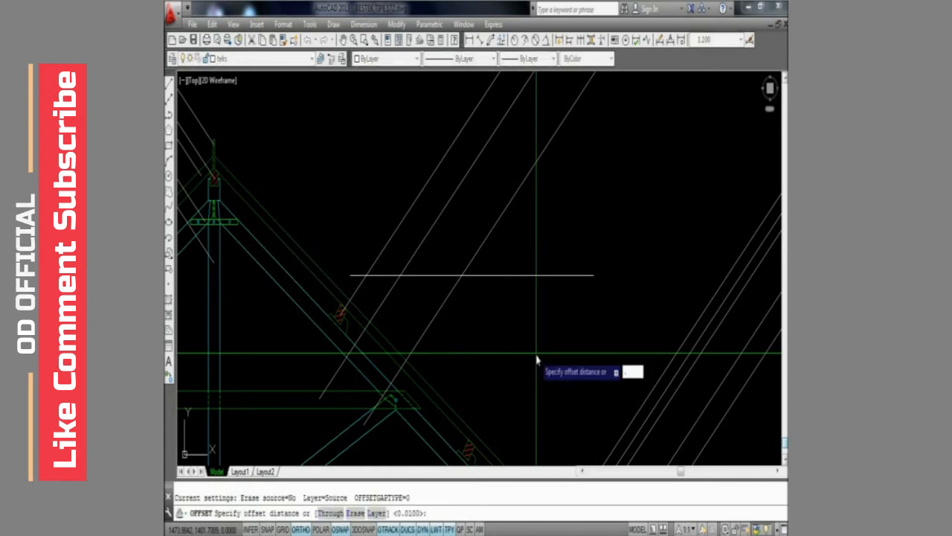
pyautogui.press('Return')
pyautogui.click(535, 275)
pyautogui.click(535, 347)
pyautogui.click(512, 328)
pyautogui.click(514, 370)
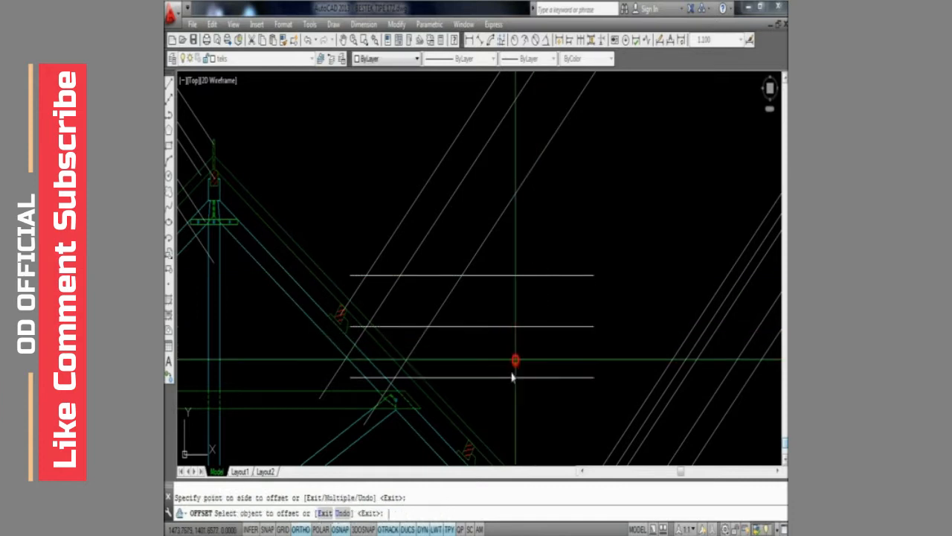
pyautogui.moveTo(514, 370); pyautogui.dragTo(525, 231, button='middle')
pyautogui.press('Return')
# Add a quick leader from the hatched purlin along its diagonal to the uppermost guide line, with the text "GORDING 8/12".
pyautogui.scroll(-4, 526, 331)
pyautogui.scroll(4, 515, 298)
pyautogui.moveTo(512, 305); pyautogui.dragTo(517, 342, button='middle')
pyautogui.write('LE')
pyautogui.press('Return')
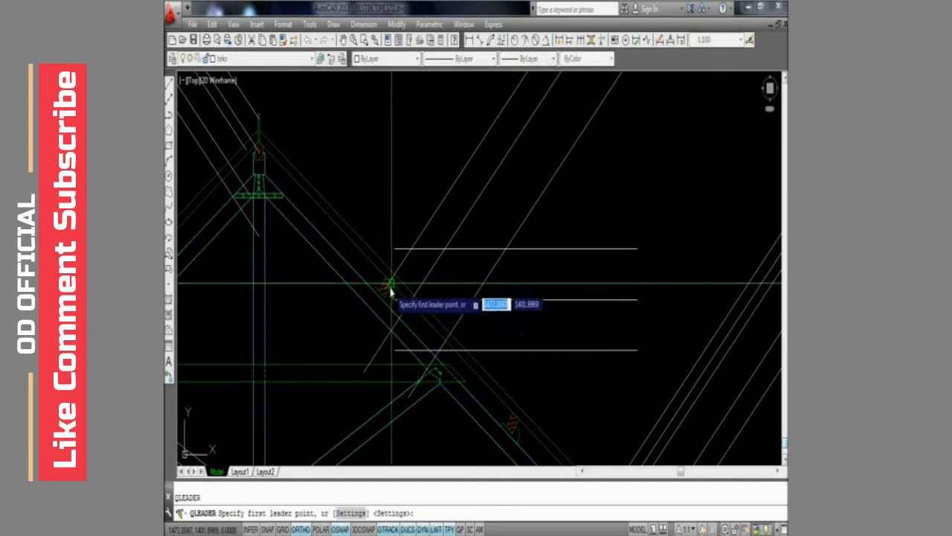
pyautogui.scroll(2, 389, 285)
pyautogui.click(381, 291)
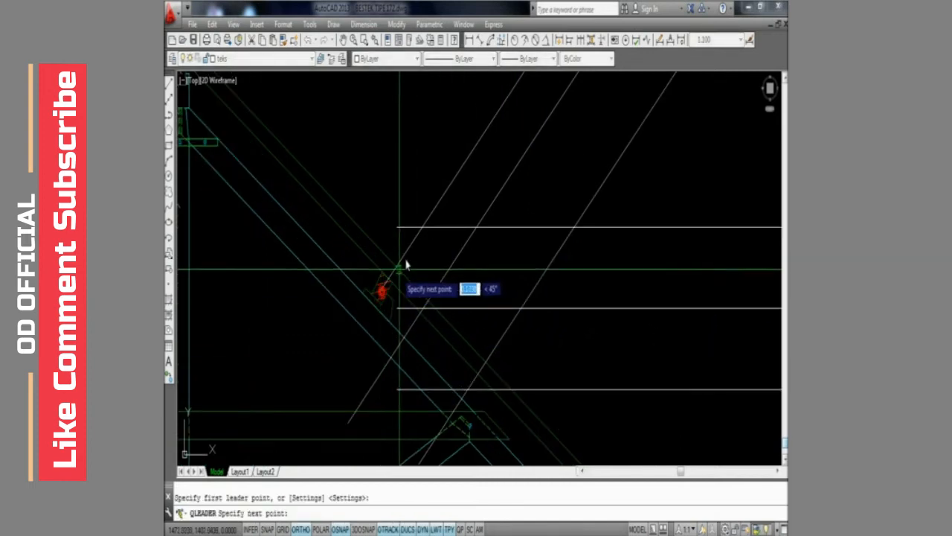
pyautogui.click(424, 228)
pyautogui.scroll(-2, 460, 261)
pyautogui.click(570, 262)
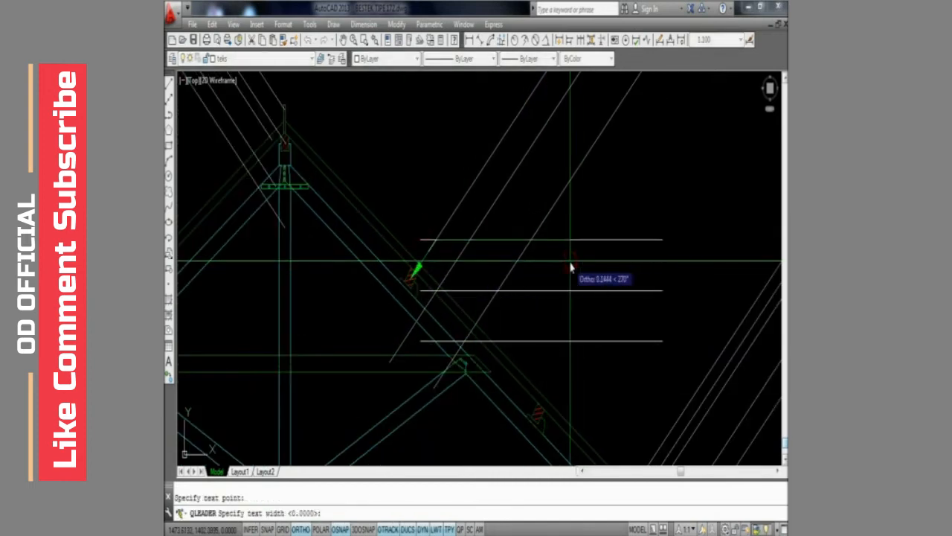
pyautogui.press('Return')
pyautogui.press('Return')
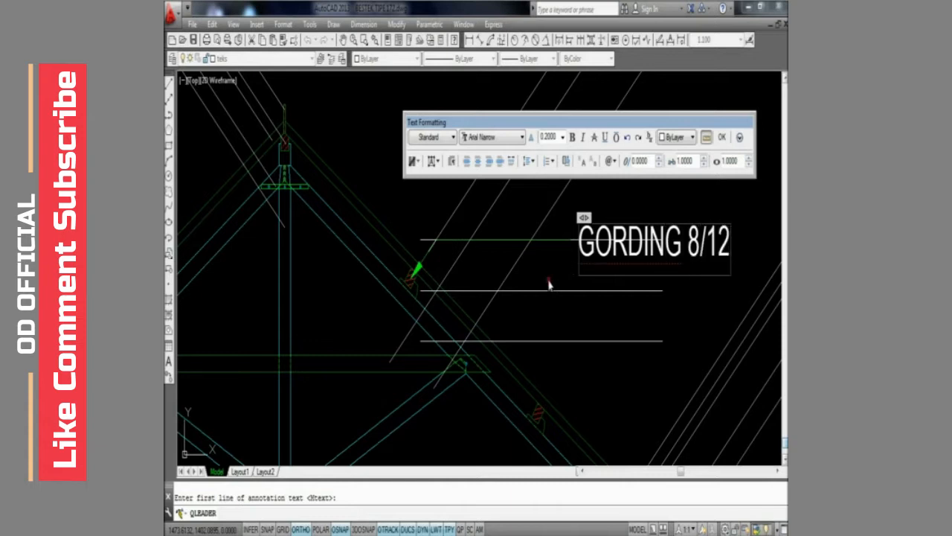
pyautogui.click(548, 283)
# Add a quick leader from the second diagonal's lower end to the middle guide line, with the text "PENGAPIT 6/12".
pyautogui.write('le')
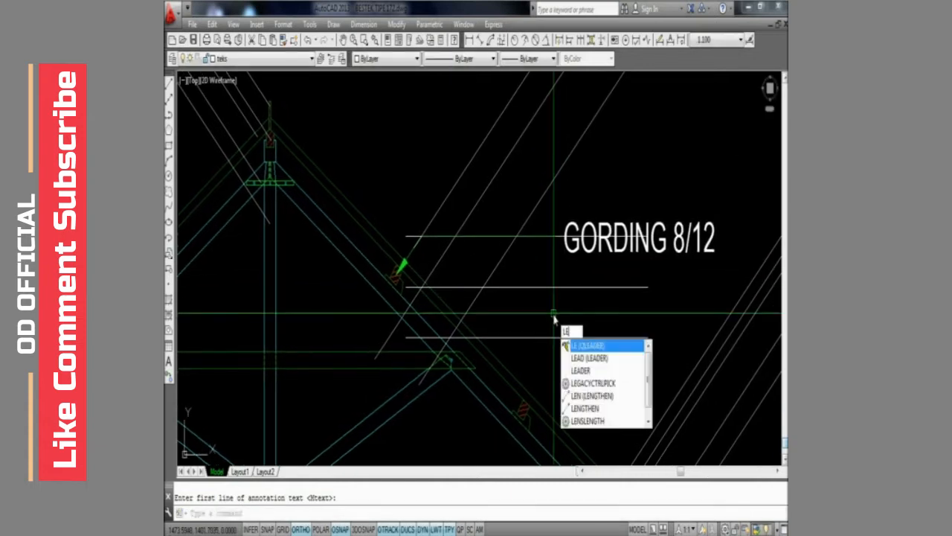
pyautogui.press('Return')
pyautogui.click(376, 363)
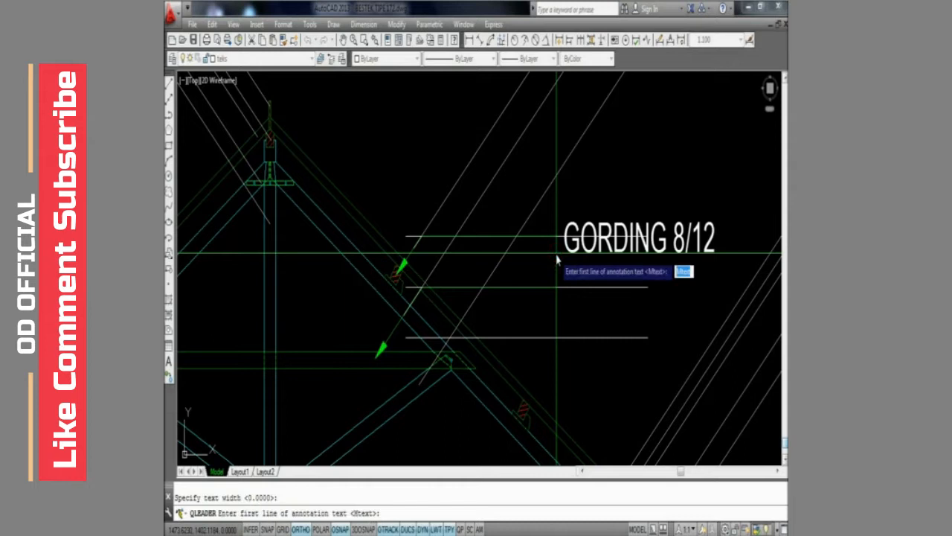
pyautogui.press('Return')
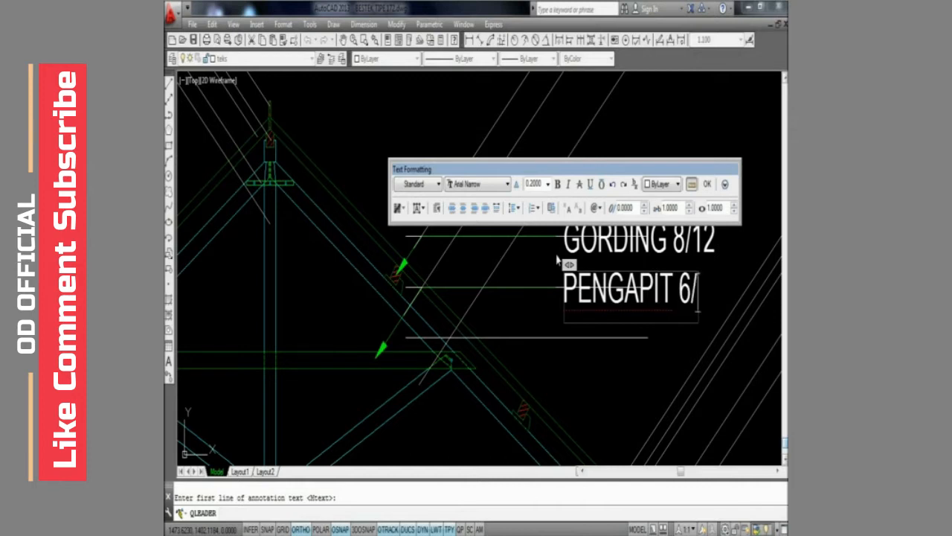
pyautogui.click(577, 381)
# Start a quick leader at the third diagonal's lower end on the truss strut and bend it at the lowest guide line.
pyautogui.moveTo(573, 378); pyautogui.dragTo(544, 321, button='middle')
pyautogui.write('LE')
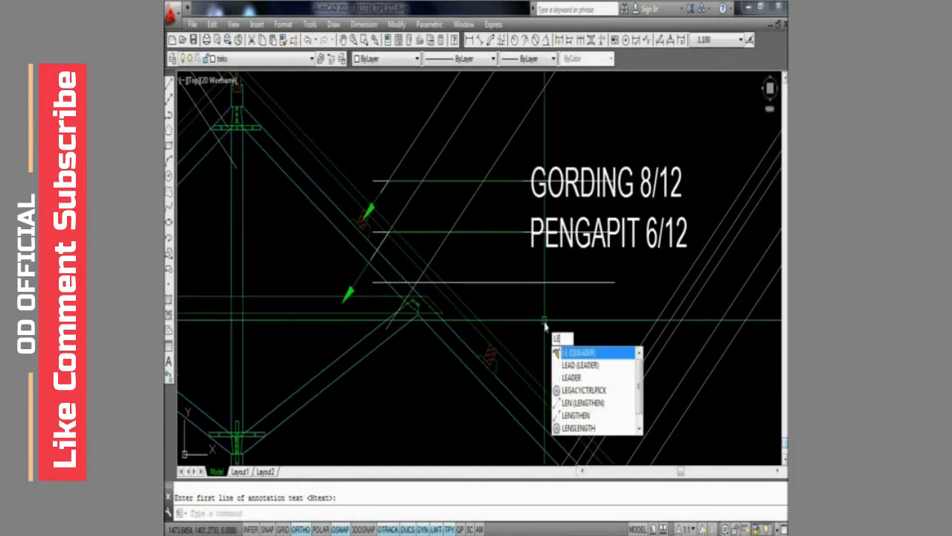
pyautogui.moveTo(545, 322); pyautogui.dragTo(529, 285, button='middle')
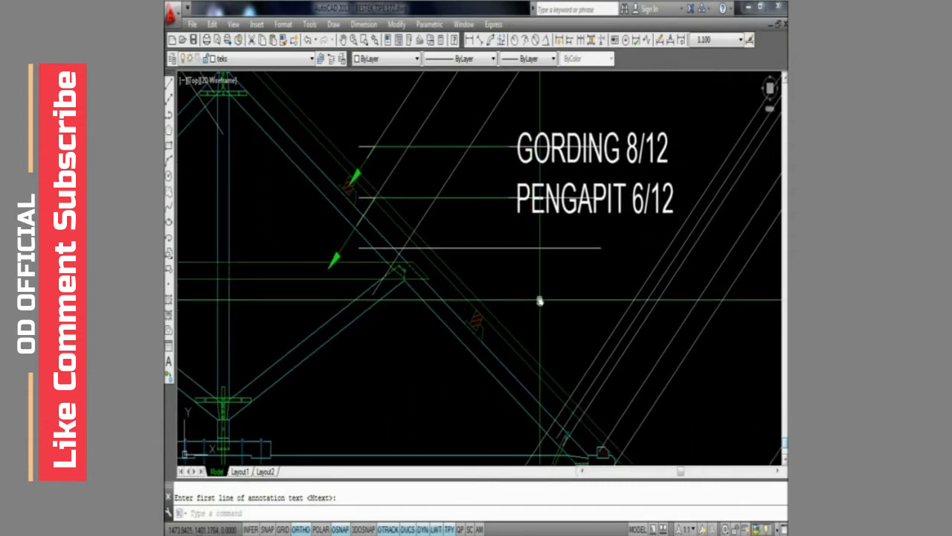
pyautogui.write('LE')
pyautogui.press('Return')
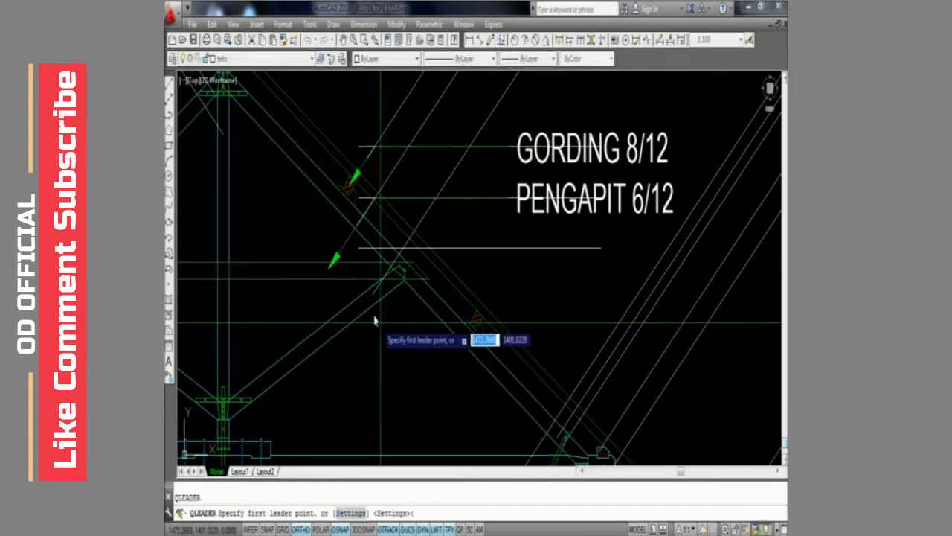
pyautogui.click(376, 292)
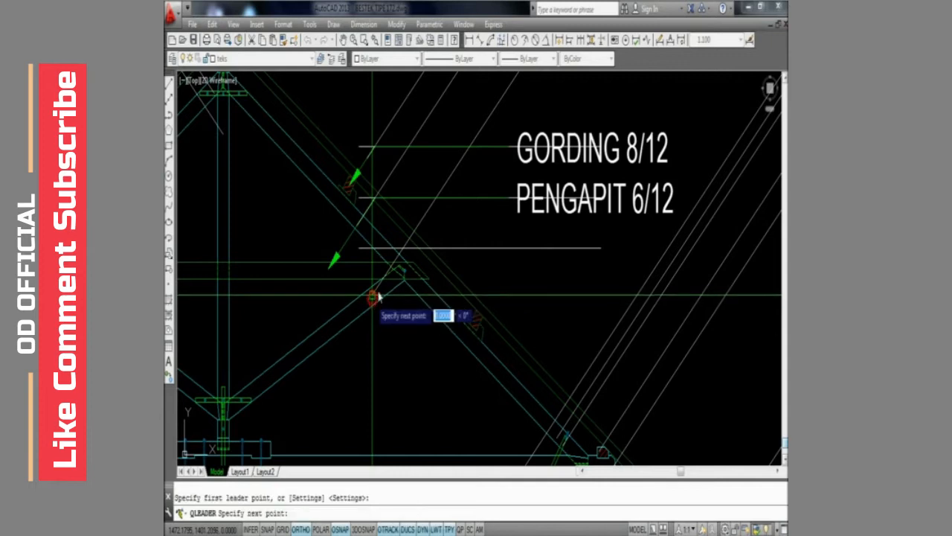
pyautogui.click(405, 257)
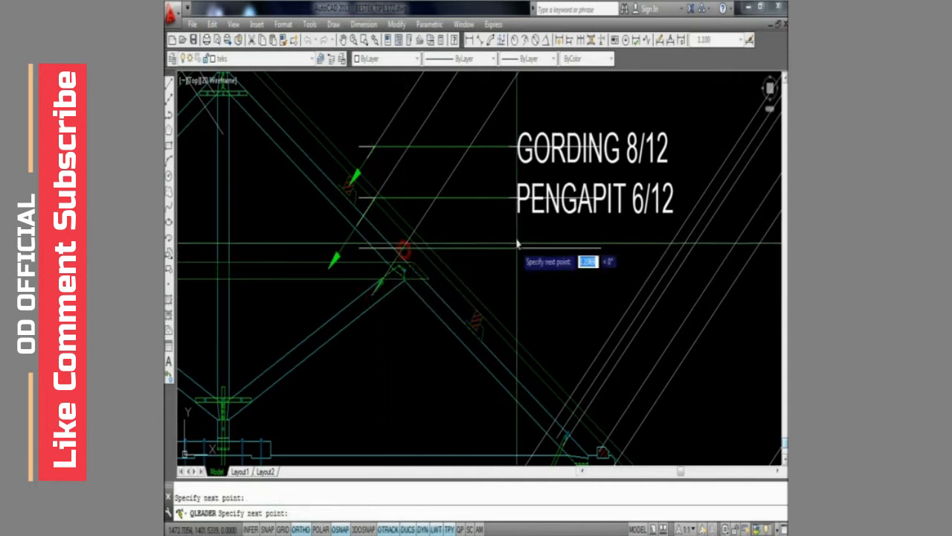